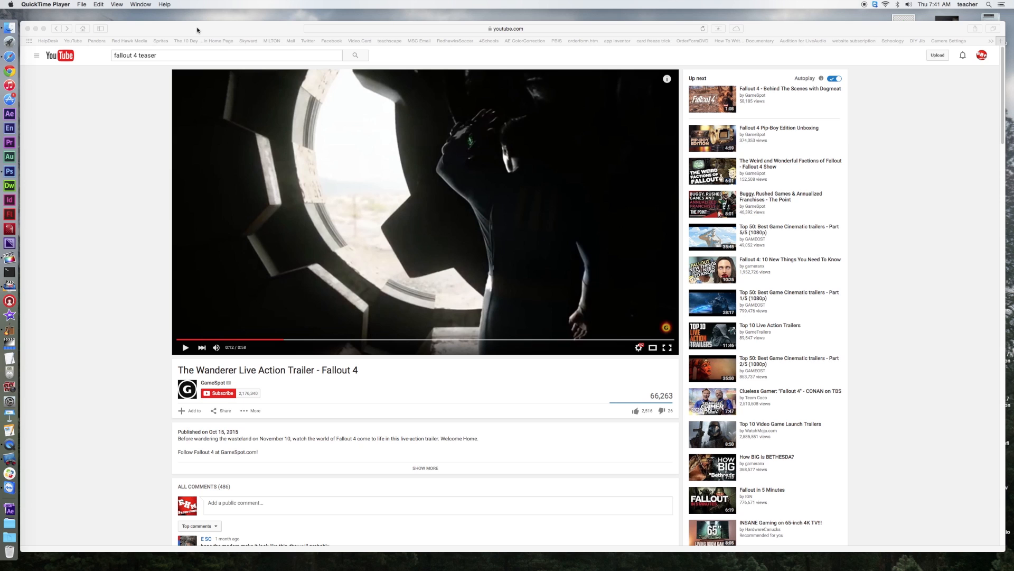
Step: Select the Fallout 4 trailer's web address and switch to iSkysoft Free Video Downloader
drag(198, 30, 199, 27)
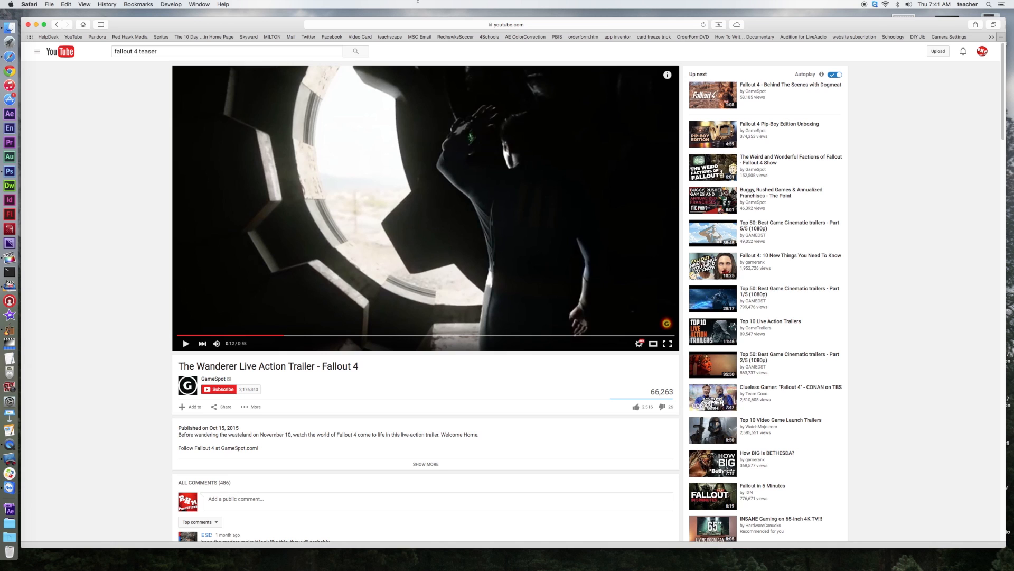
click(539, 25)
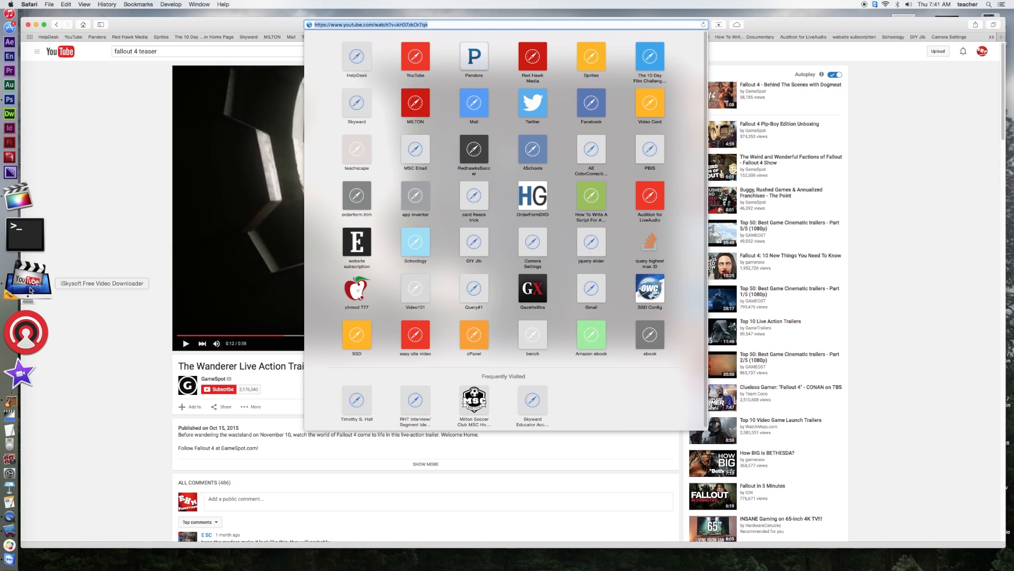
click(30, 290)
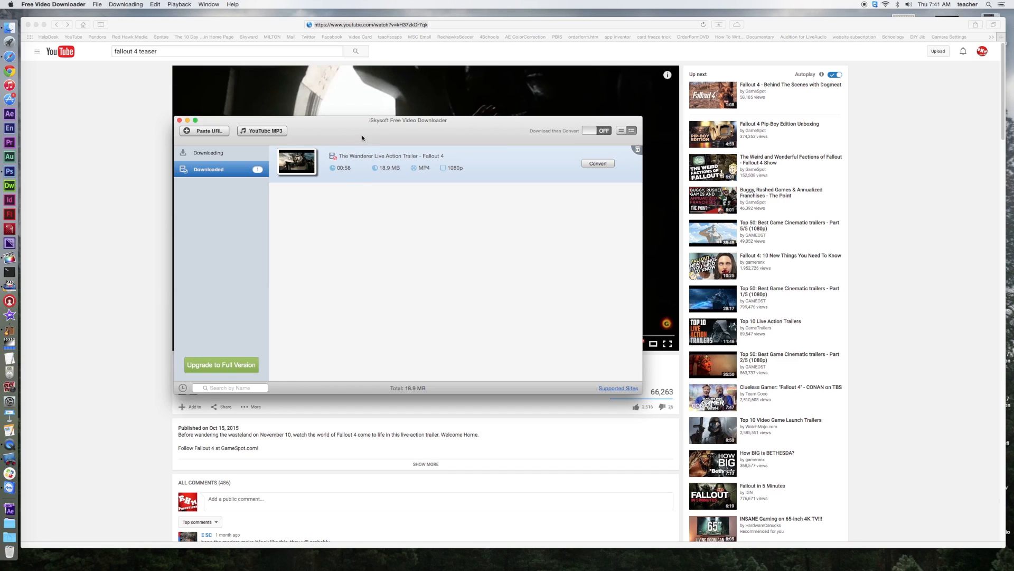
drag(362, 138, 355, 133)
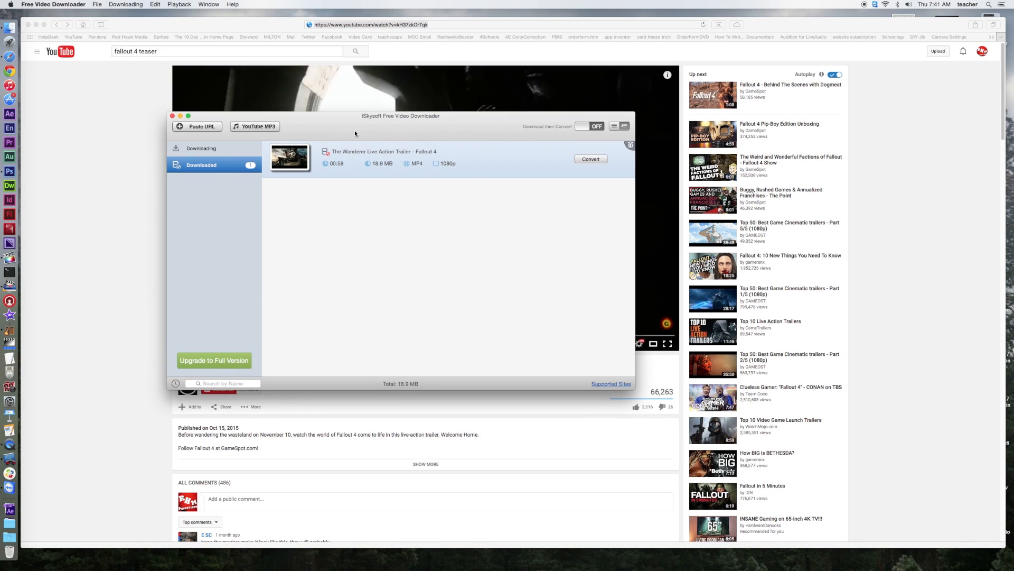
mouse_move(300, 171)
Step: Set the desired YouTube video quality to 1080P in the downloader's preferences
click(69, 5)
click(74, 28)
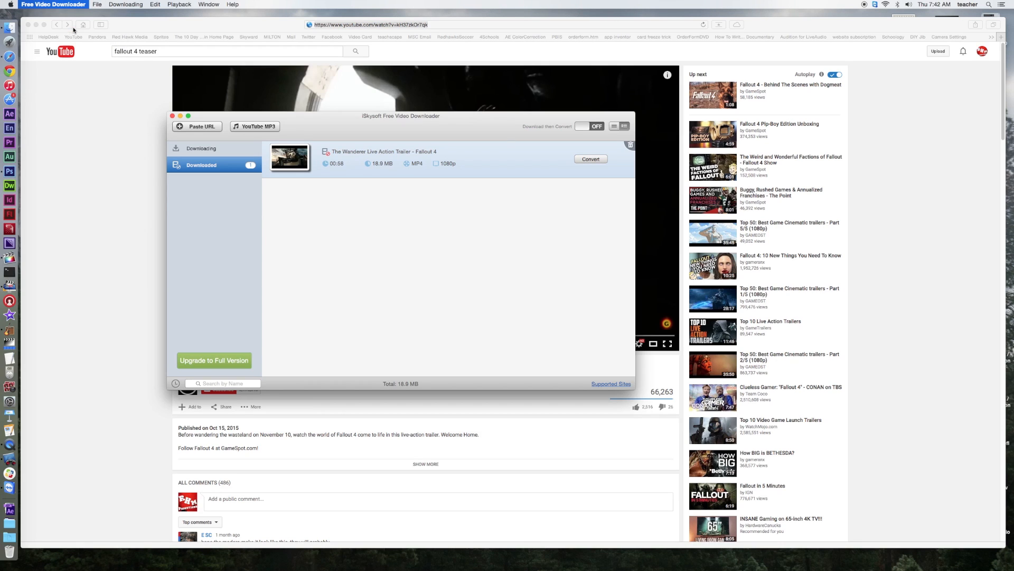
click(550, 223)
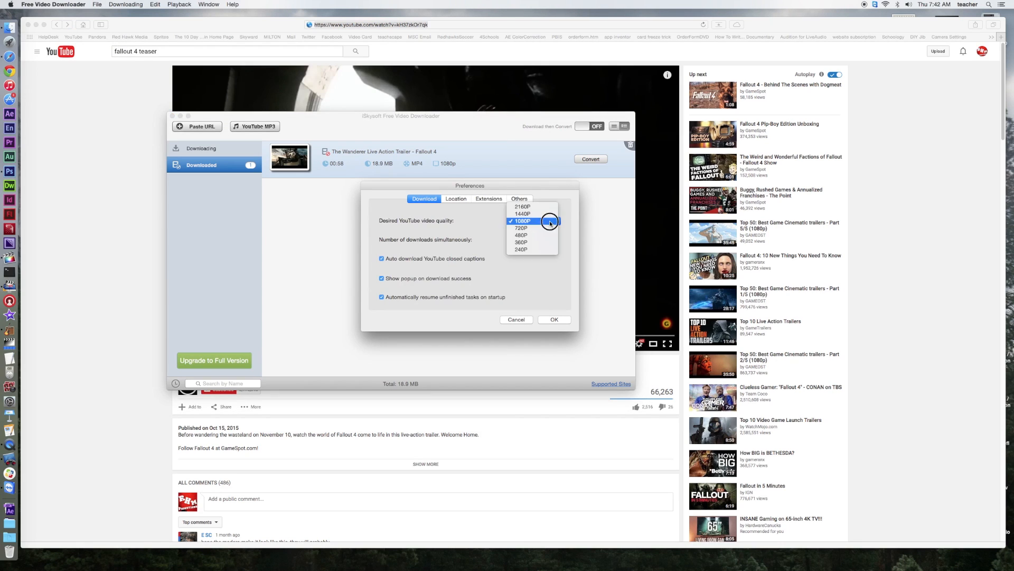
click(530, 222)
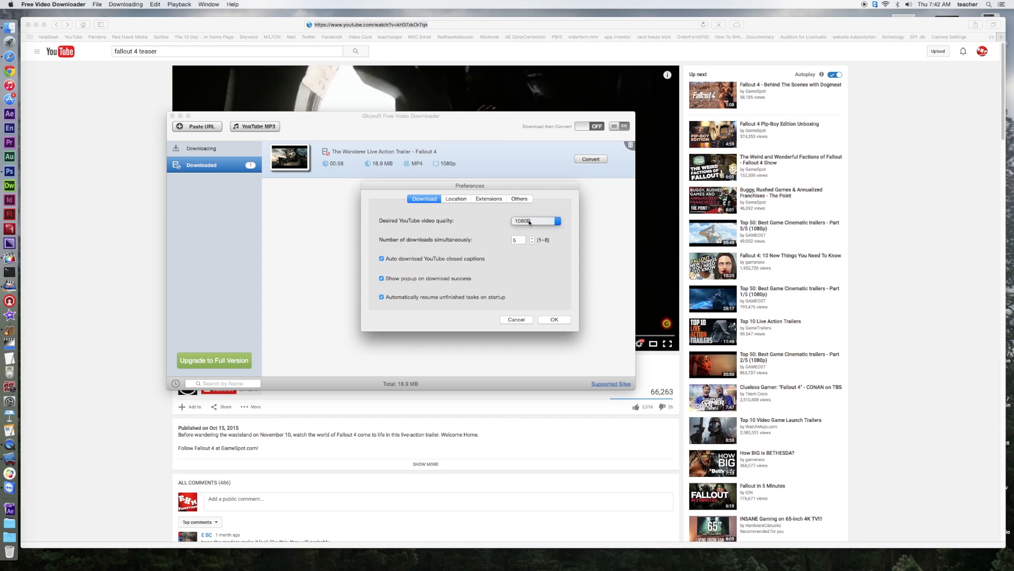
click(559, 320)
drag(452, 116, 424, 112)
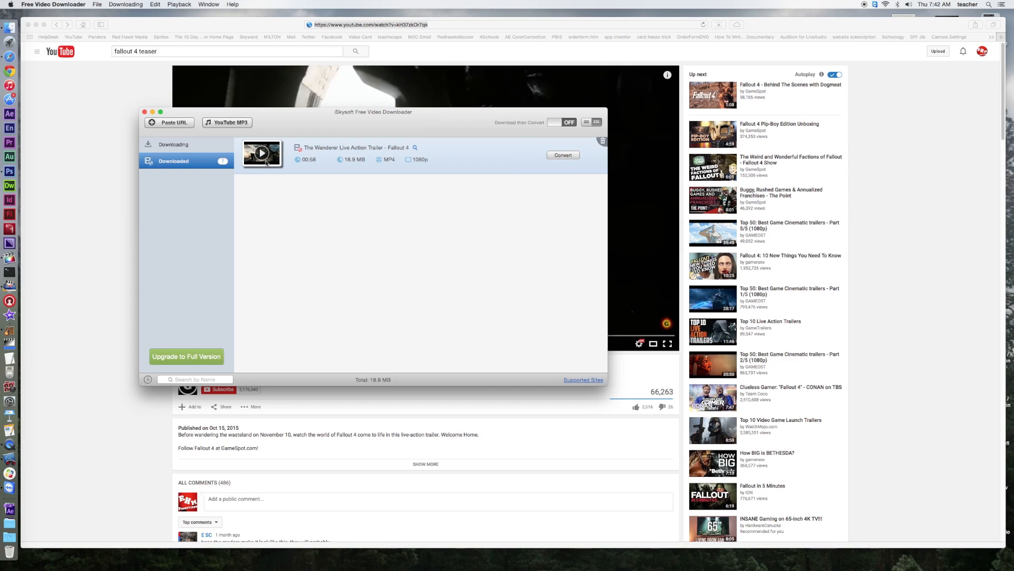
Step: Try to show the downloaded file of "The Wanderer Live Action Trailer - Fallout 4" from the list
mouse_move(269, 164)
right_click(469, 155)
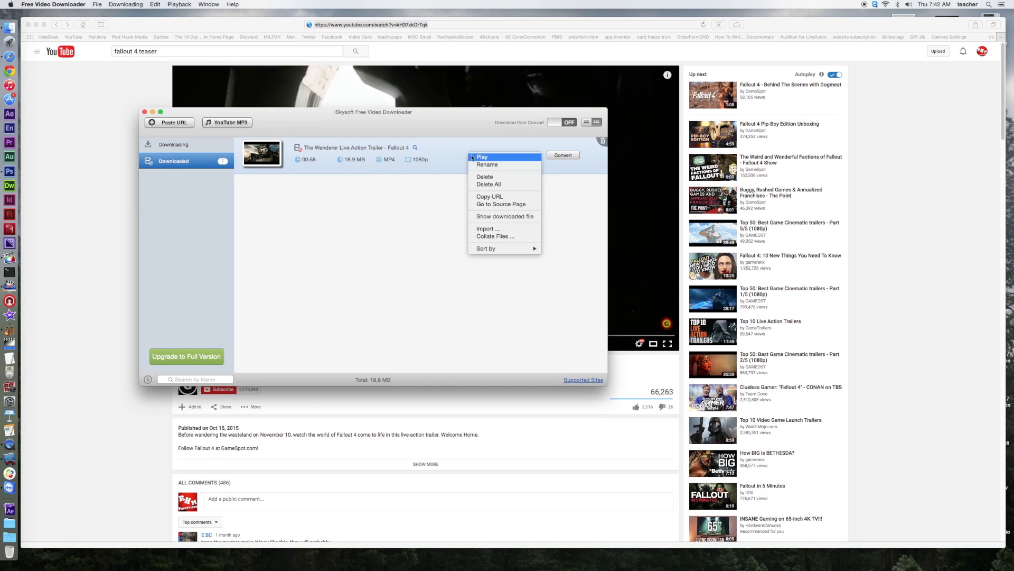
click(496, 218)
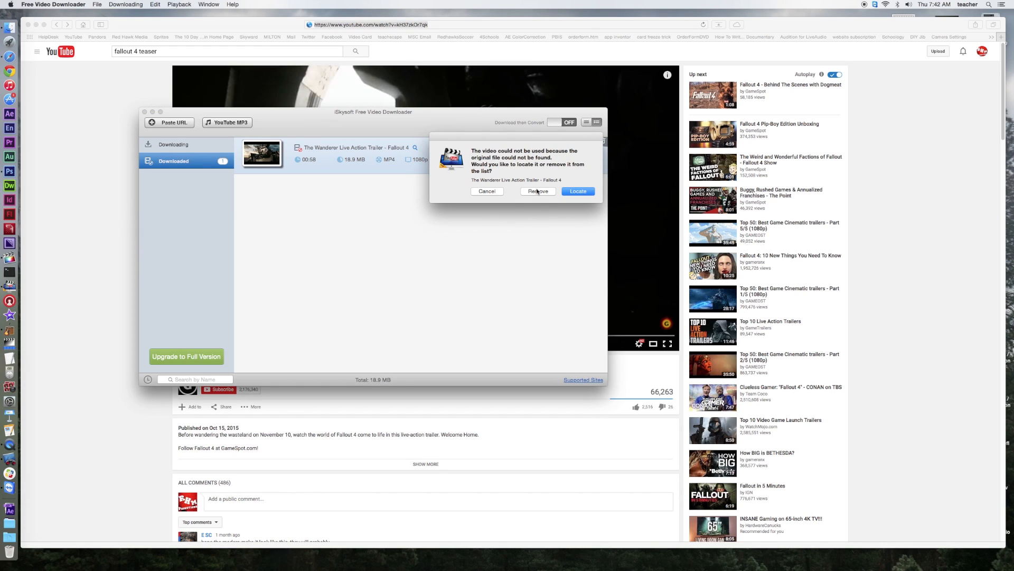
click(487, 191)
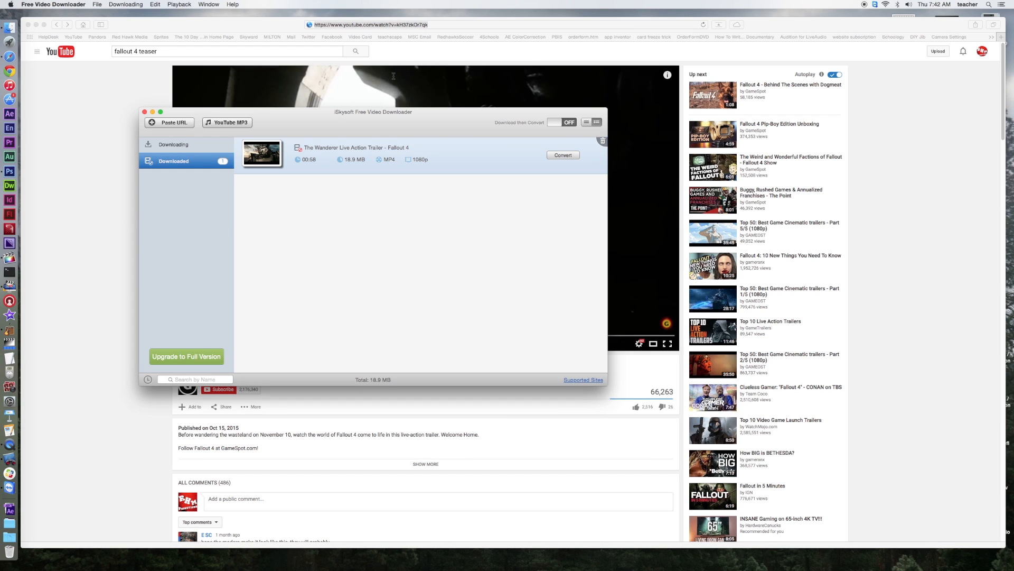
Step: Close the downloader window and move the browser aside to expose the trailer file on the desktop
click(144, 112)
drag(797, 24, 635, 17)
mouse_move(909, 338)
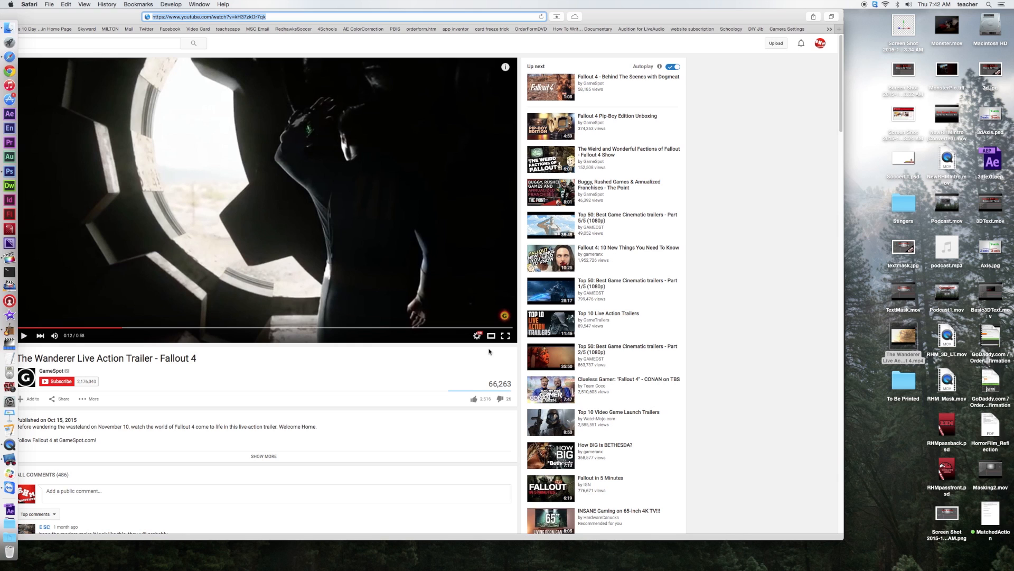
Step: Switch to GarageBand and create an empty project with a microphone audio track
click(10, 330)
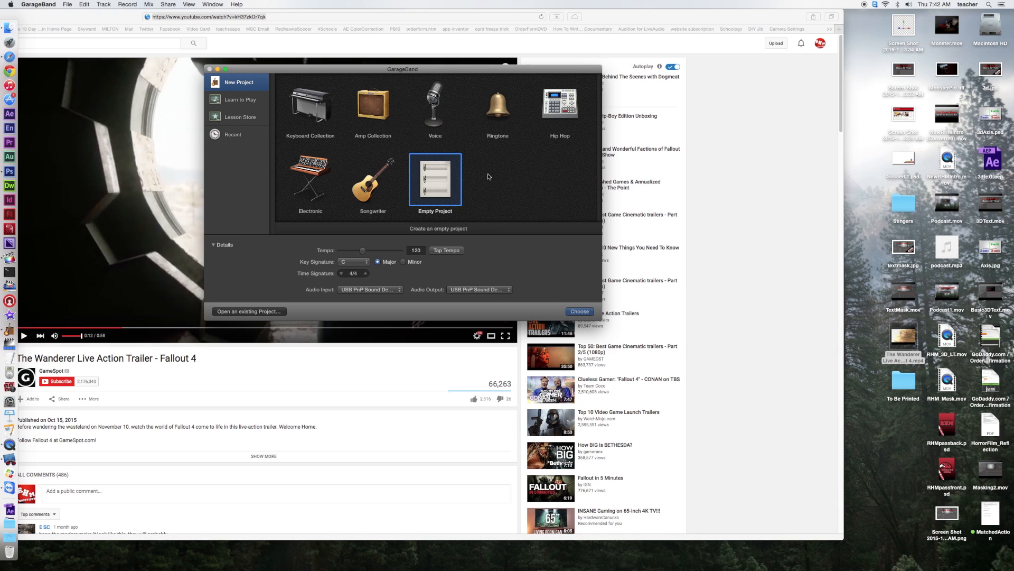
click(582, 311)
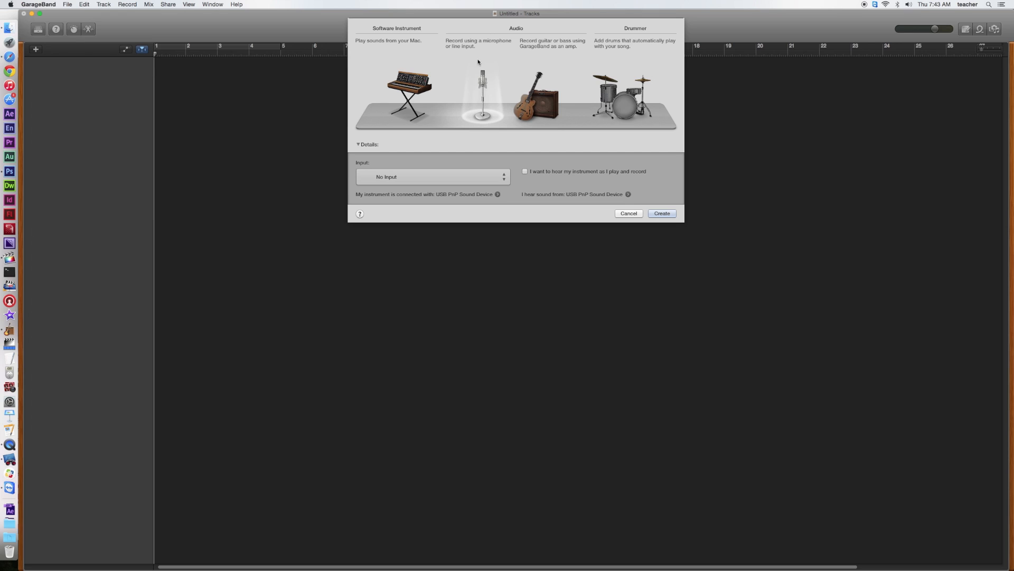
click(668, 214)
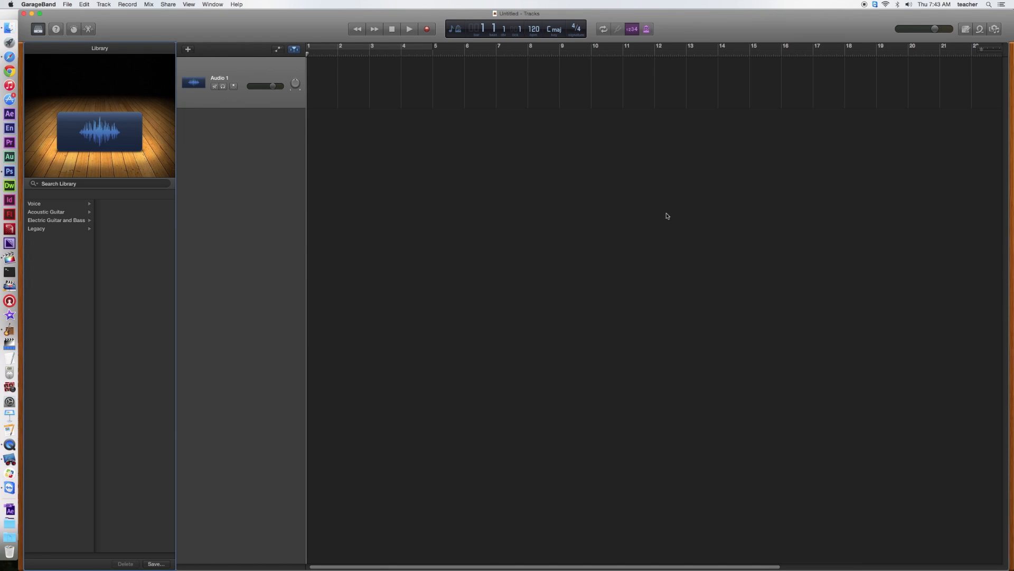
Step: Turn off the metronome and count-in, and show the movie track
click(649, 31)
click(634, 29)
click(104, 5)
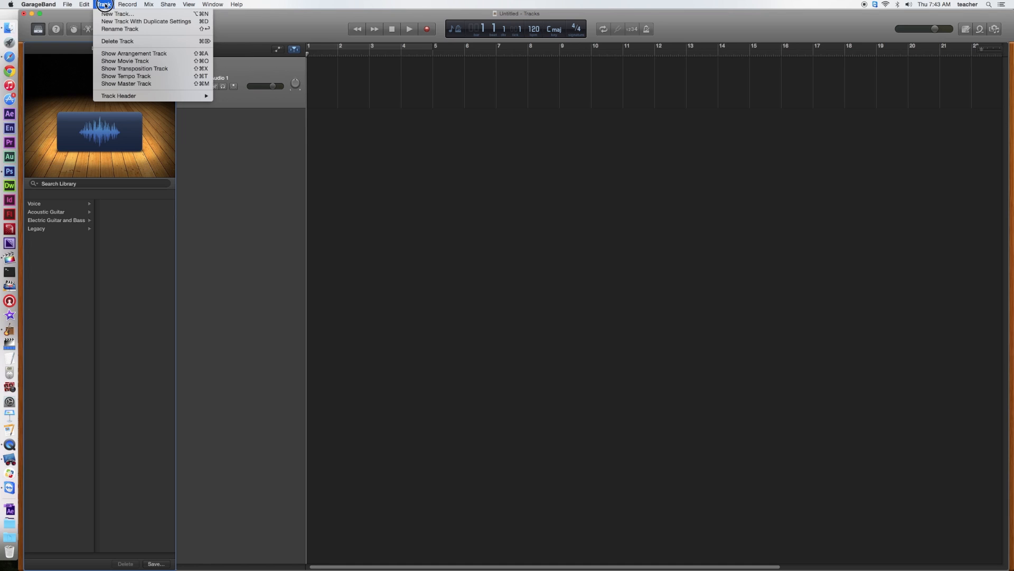
click(115, 61)
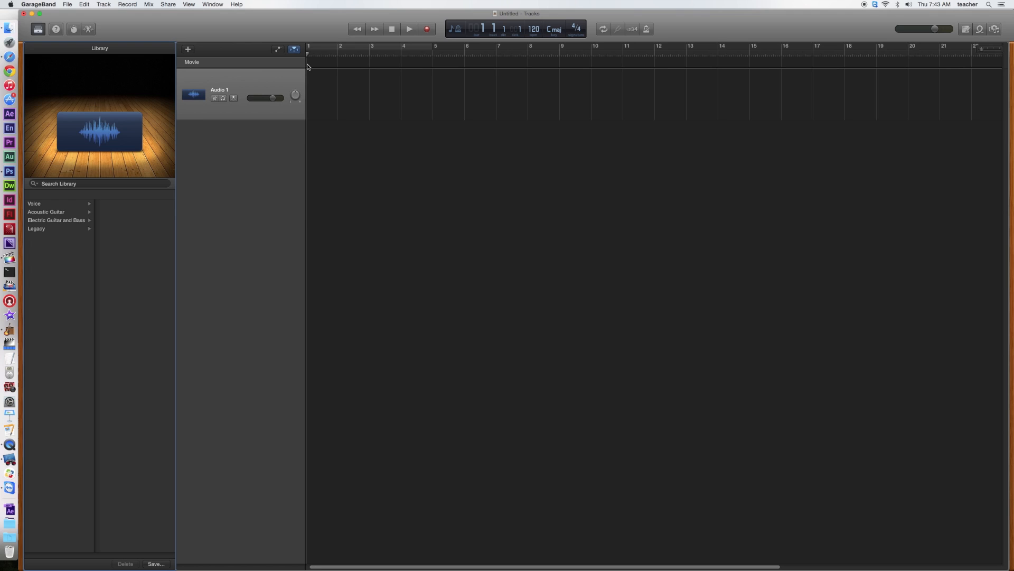
Step: Import the Wanderer Live Action Trailer MP4 from the desktop into the movie track
drag(760, 35, 624, 22)
drag(902, 337, 276, 73)
mouse_move(128, 24)
mouse_down()
mouse_move(149, 27)
mouse_move(129, 25)
mouse_up()
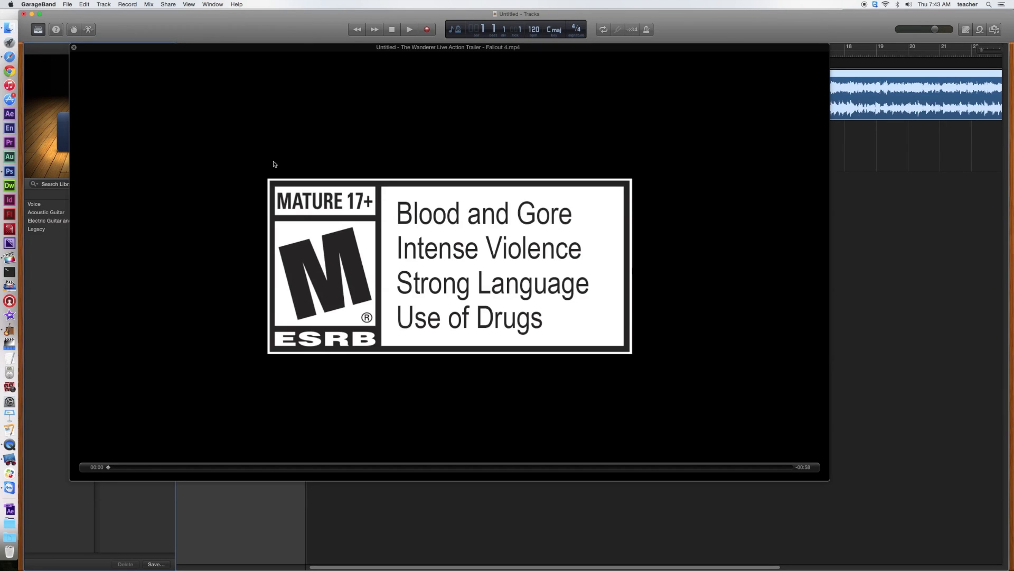
Step: Shrink the movie preview window to under half its size and place it below the tracks
drag(829, 481, 491, 242)
drag(186, 48, 364, 249)
mouse_move(536, 389)
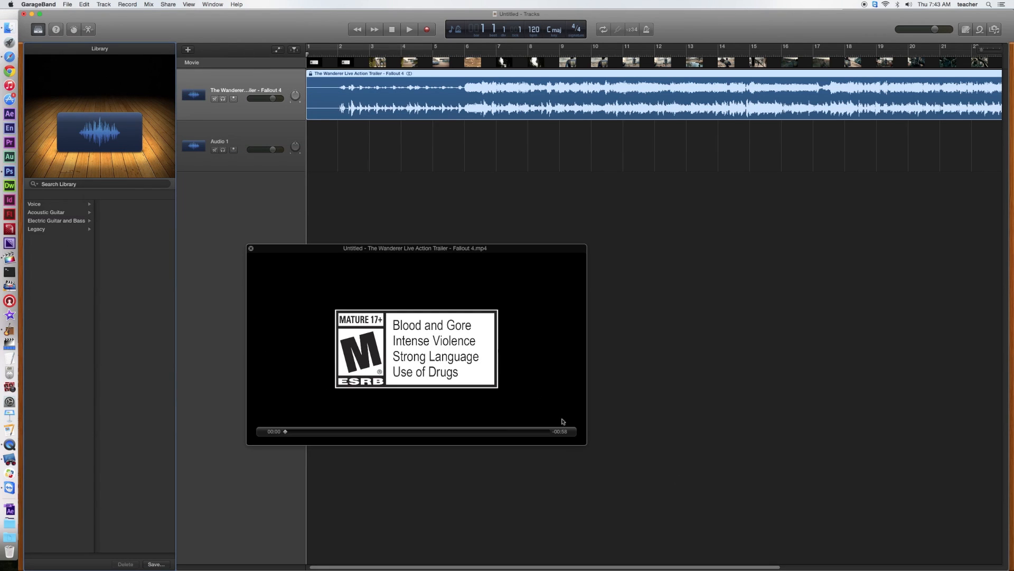
Step: Scrub the playhead through the trailer's opening to check how the movie preview follows the timeline
drag(306, 54, 588, 55)
click(344, 53)
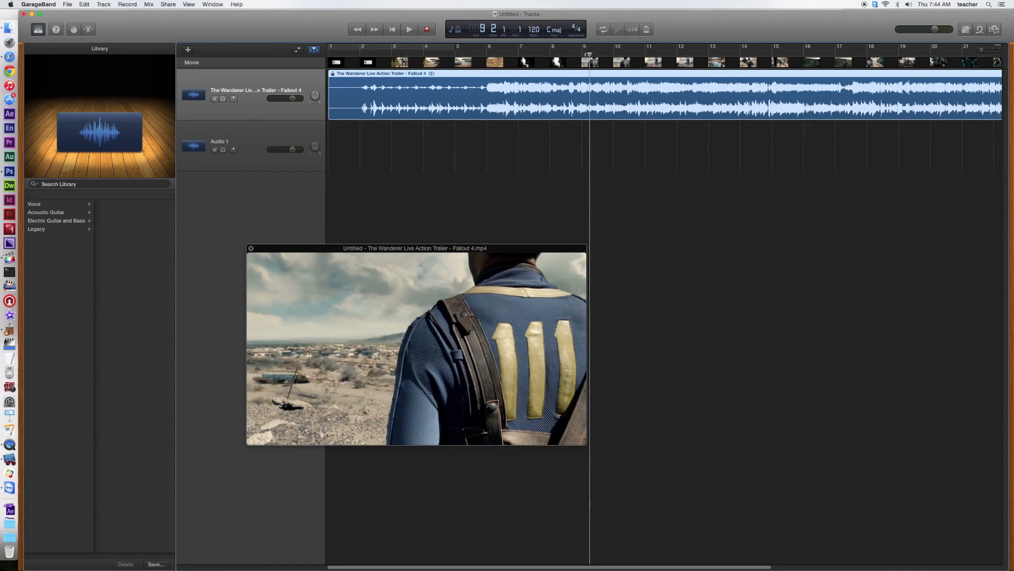
drag(589, 55, 565, 54)
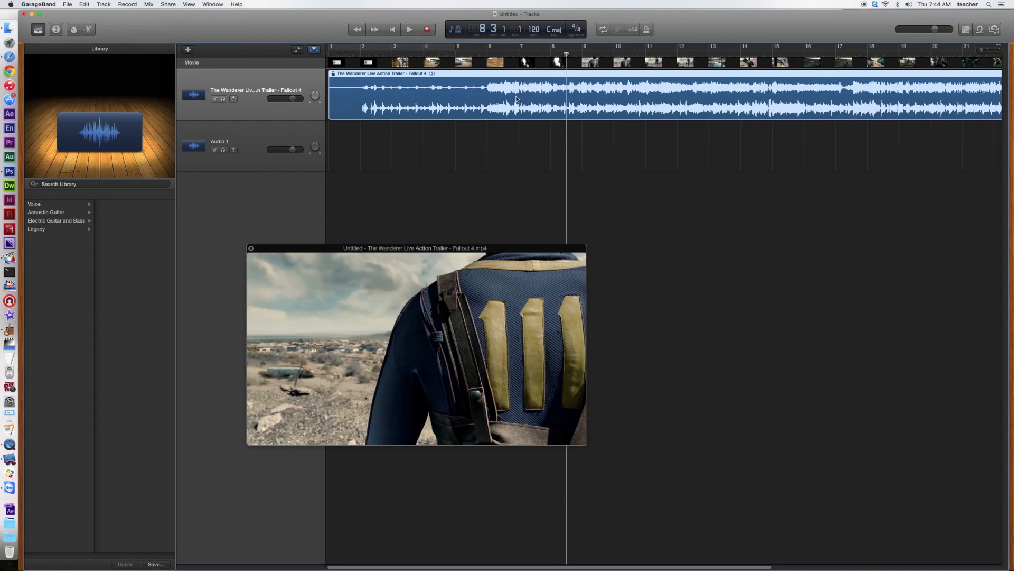
drag(567, 53, 454, 53)
drag(462, 54, 469, 54)
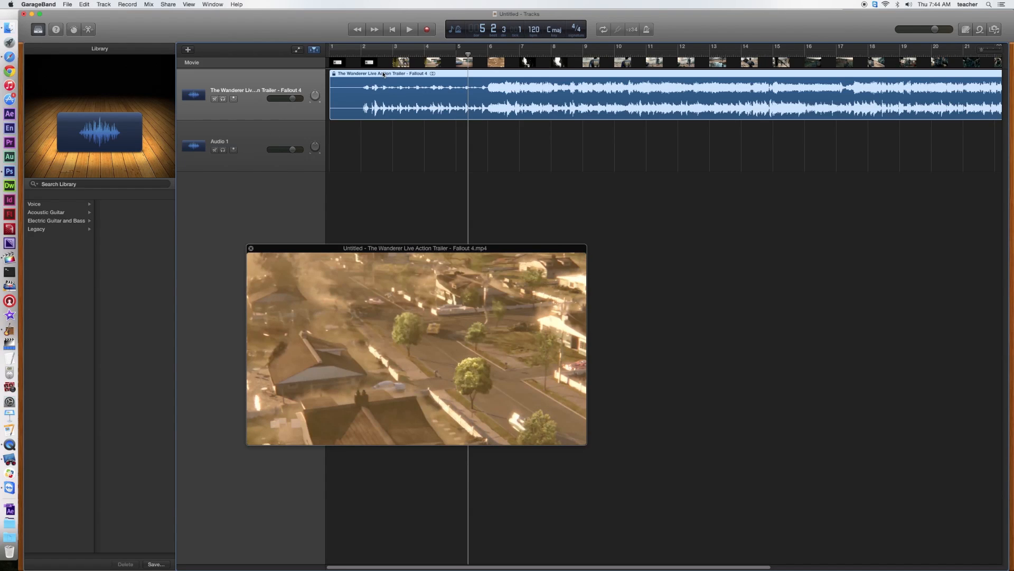
Step: Select the Audio 1 track and open the loop browser on the Soundtrack Pro collection in column view
click(270, 143)
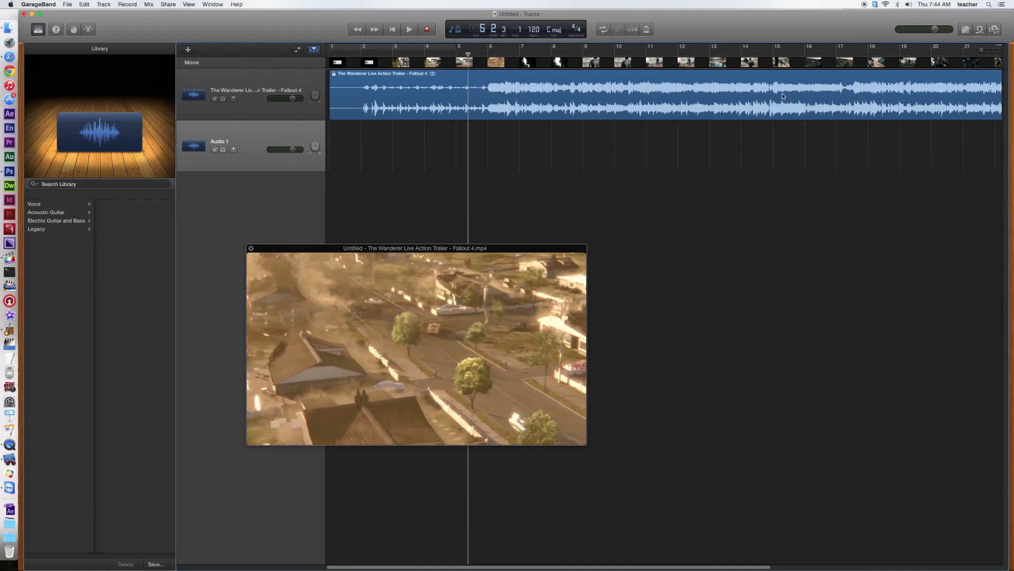
click(981, 29)
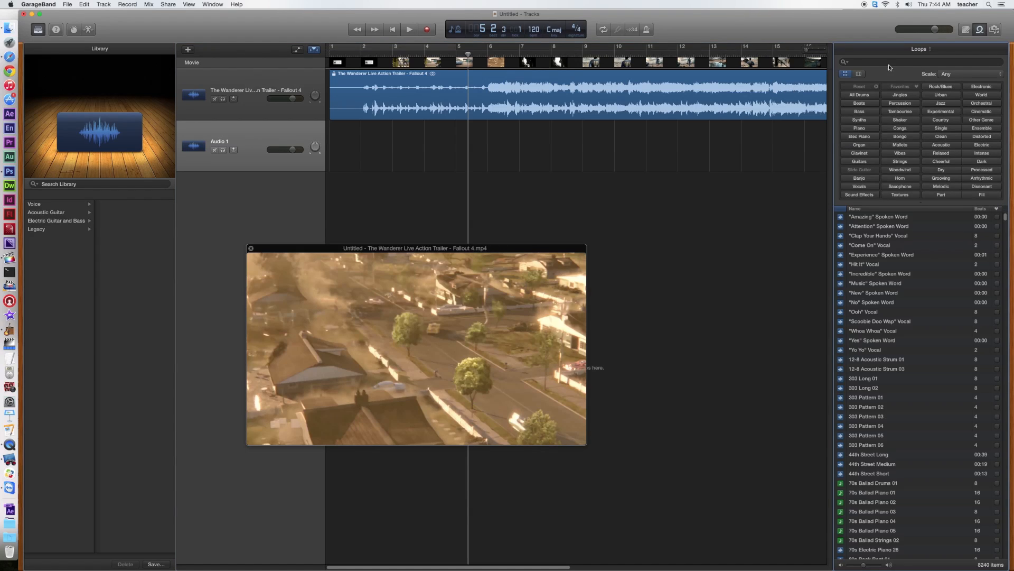
click(920, 49)
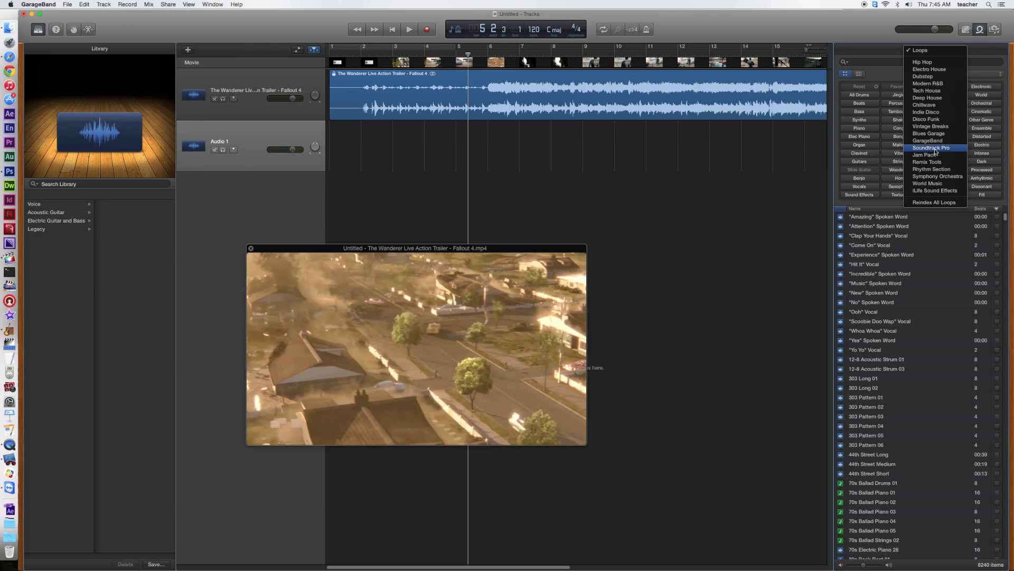
click(935, 150)
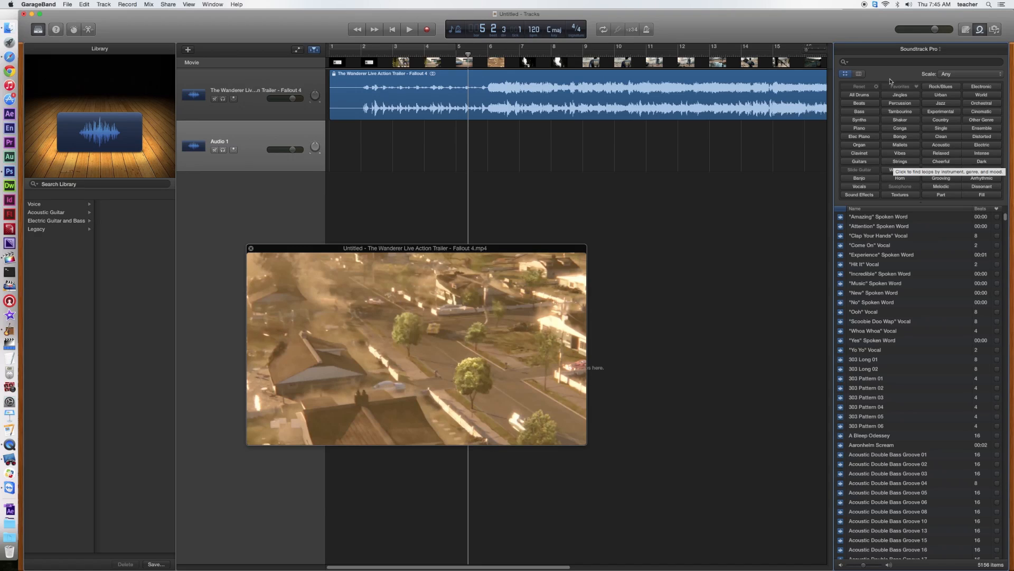
click(860, 74)
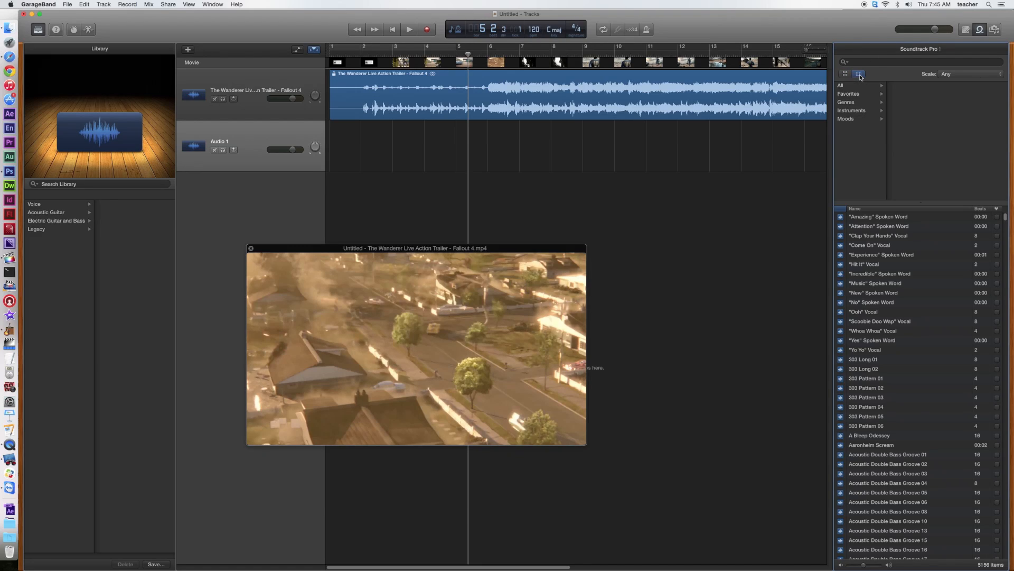
Step: Browse the Foley sound effects under Instruments in the Soundtrack Pro collection
click(846, 111)
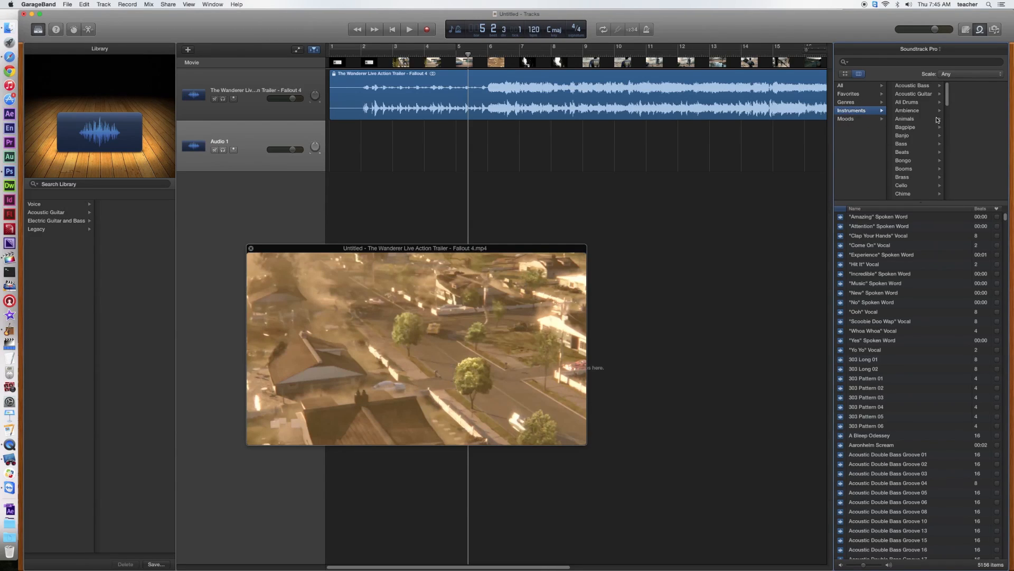
drag(948, 100, 948, 104)
scroll(907, 152, down, 5)
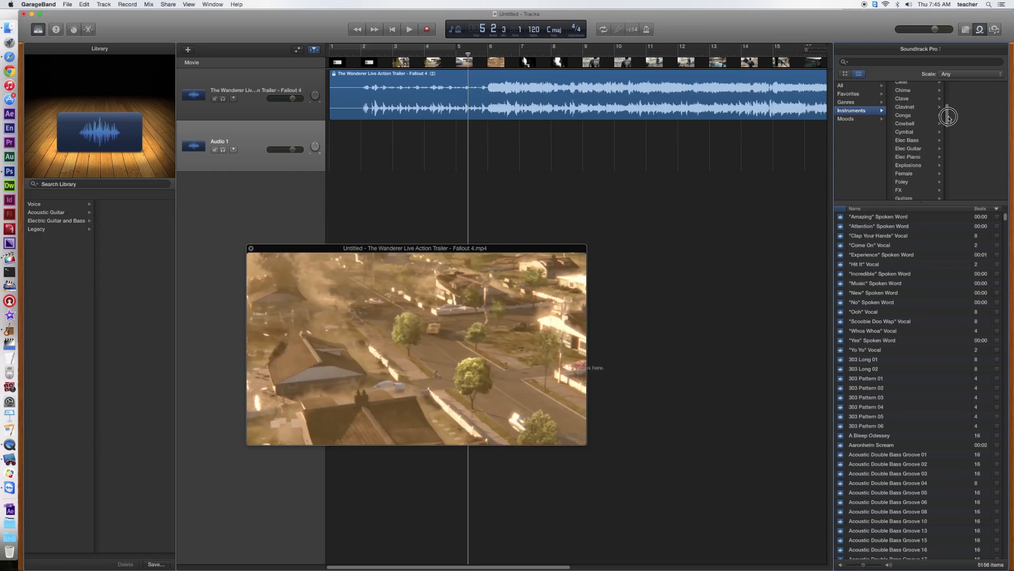
click(907, 153)
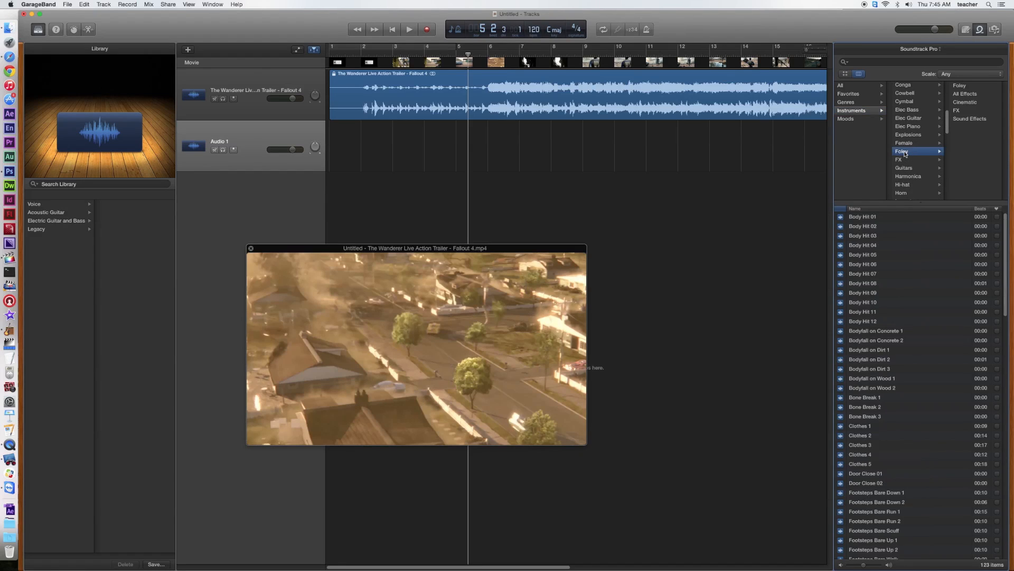
click(963, 87)
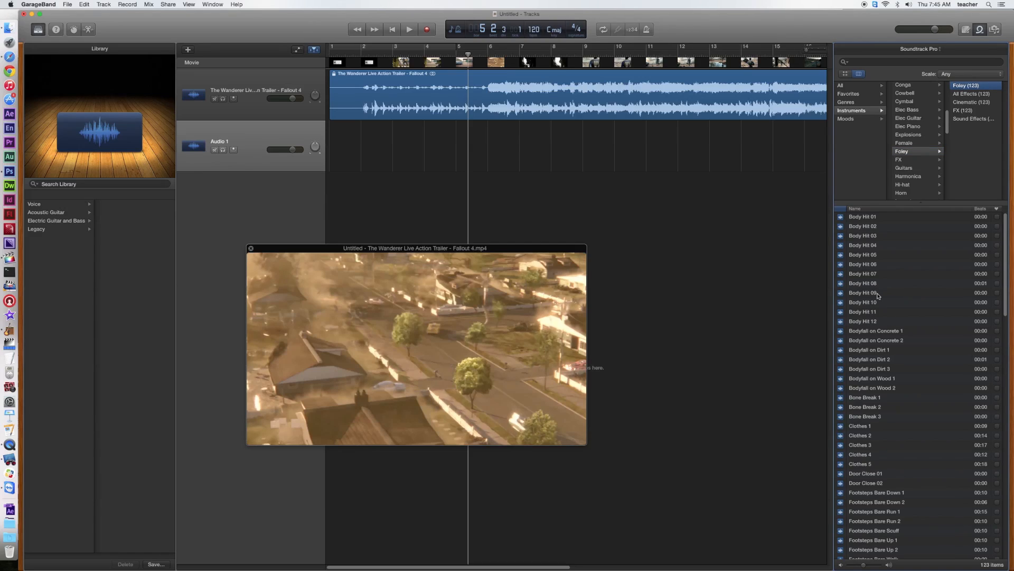
scroll(887, 483, down, 1)
scroll(888, 483, down, 5)
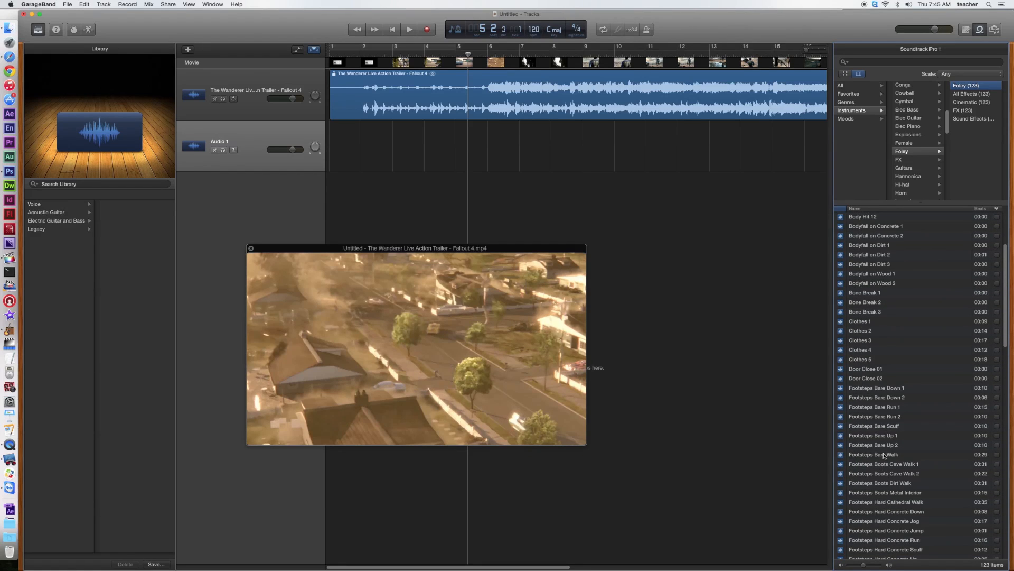
Step: Widen the loop category to All and switch the collection back to Loops
mouse_move(324, 328)
click(842, 86)
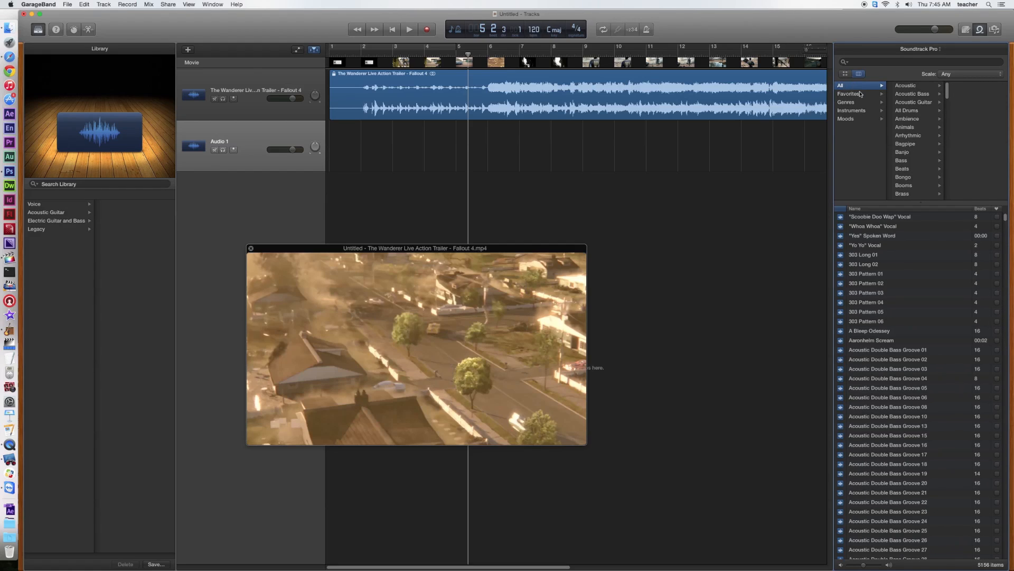
click(935, 50)
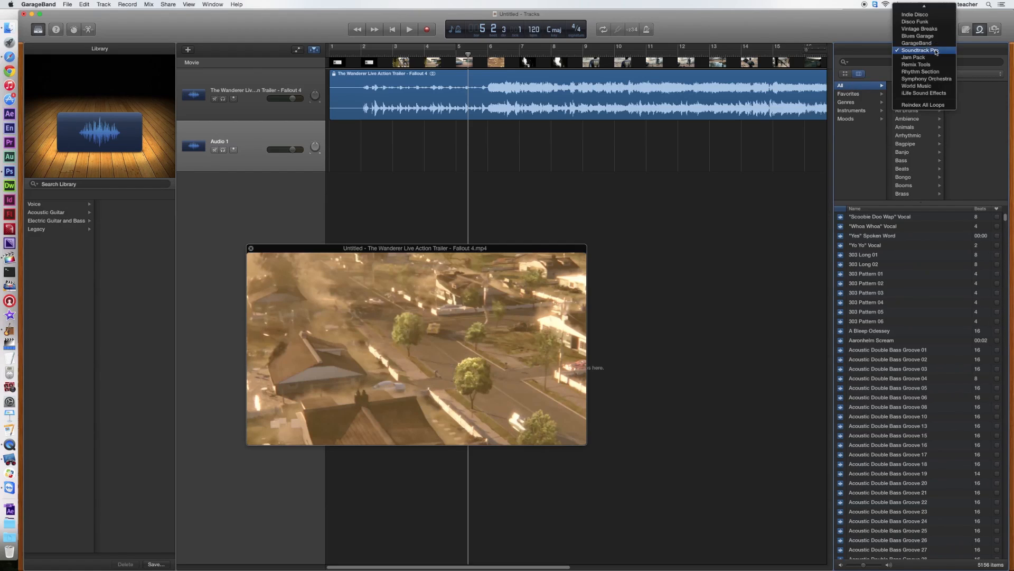
click(908, 11)
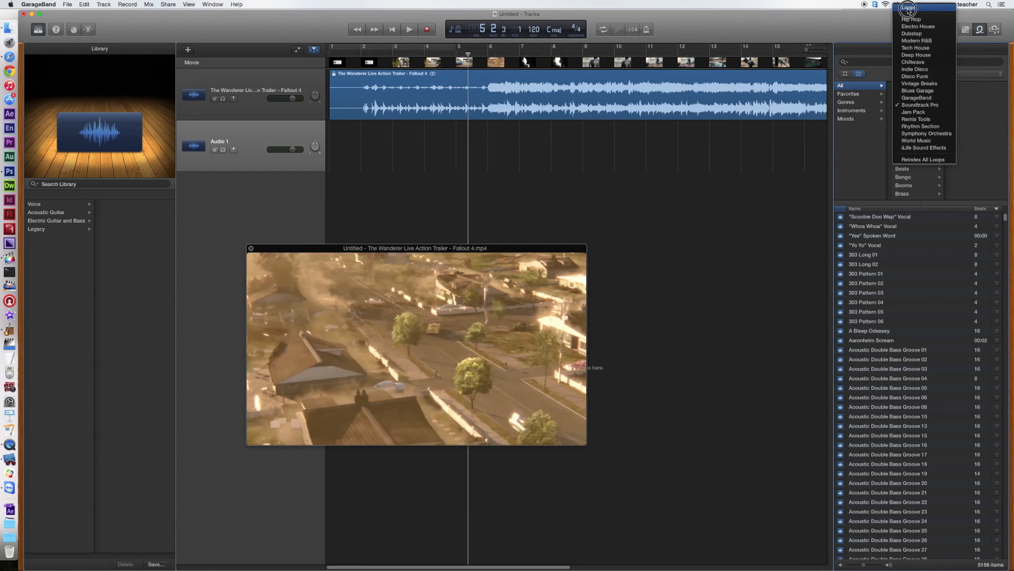
Step: Search all loops for "explosi" and switch the loop browser from column view to button view
click(867, 61)
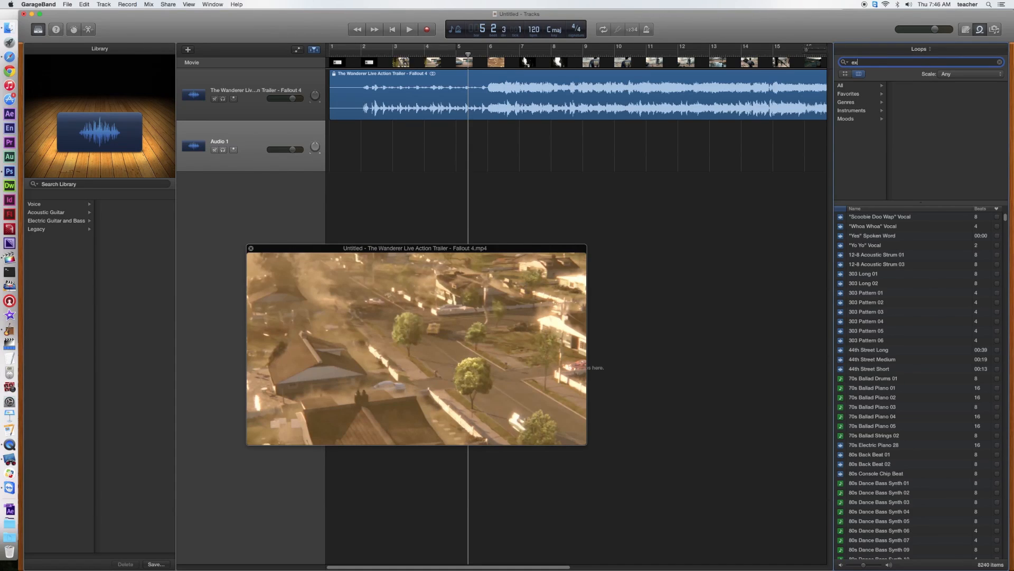
text(explosion)
click(846, 74)
text(i)
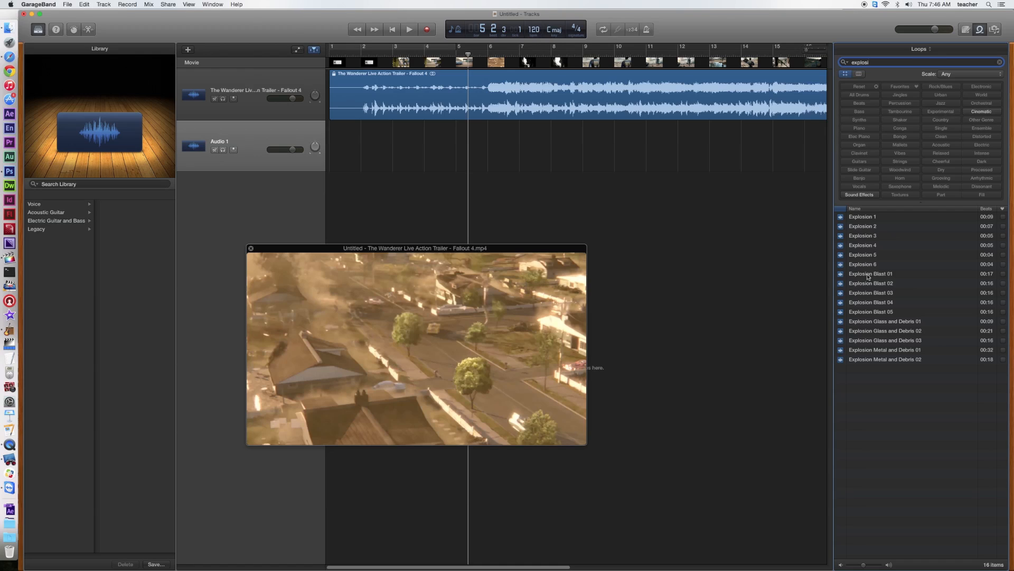
mouse_move(398, 346)
text(i)
key(BackSpace)
Step: Move the floating movie preview higher over the tracks, and hide it and reopen it from the Movie track
drag(338, 250, 390, 213)
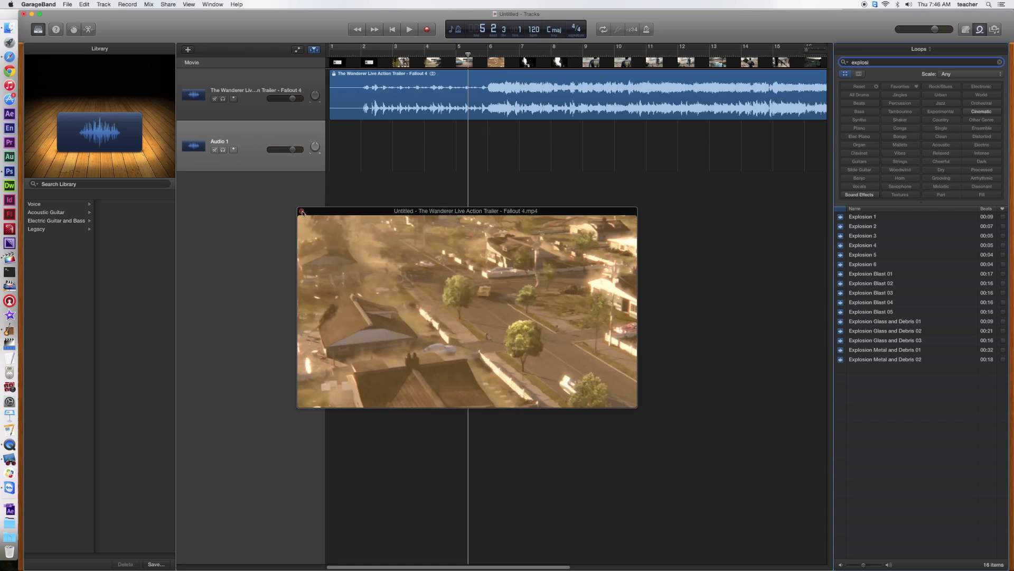
click(303, 212)
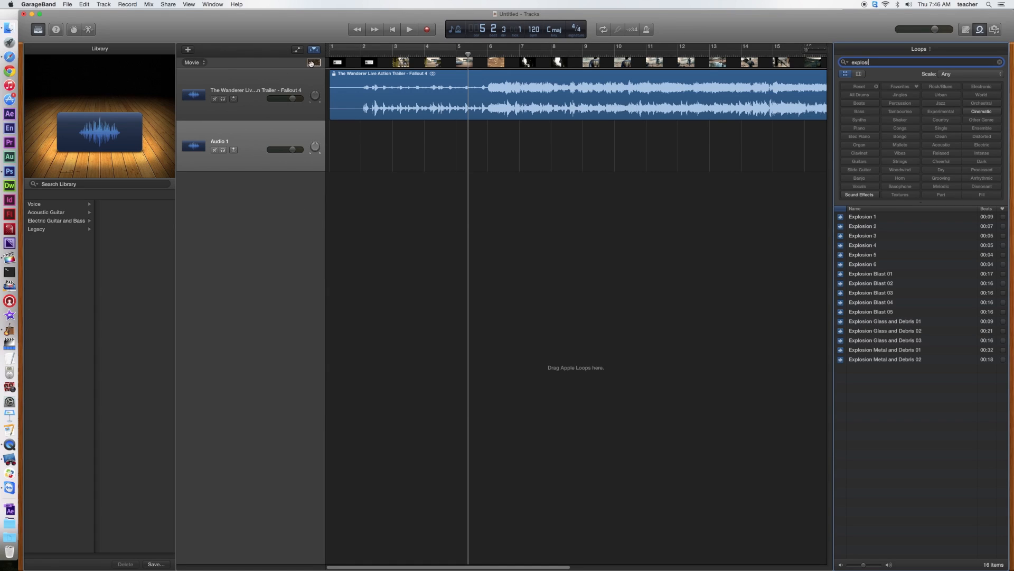
click(313, 62)
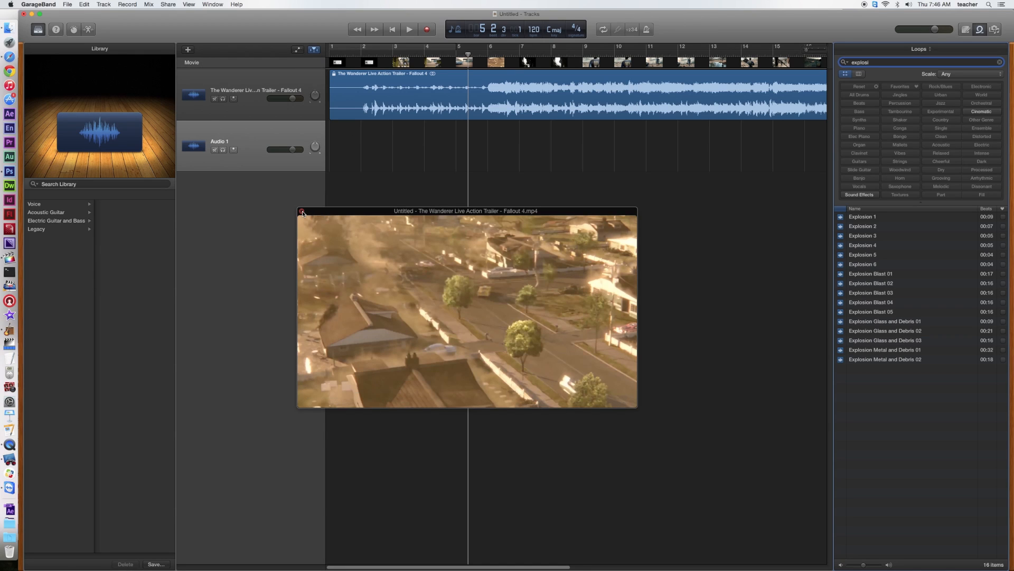
Step: Shift the movie preview over the library area, shrink it to fit beside the timeline, and close it
drag(417, 211, 146, 272)
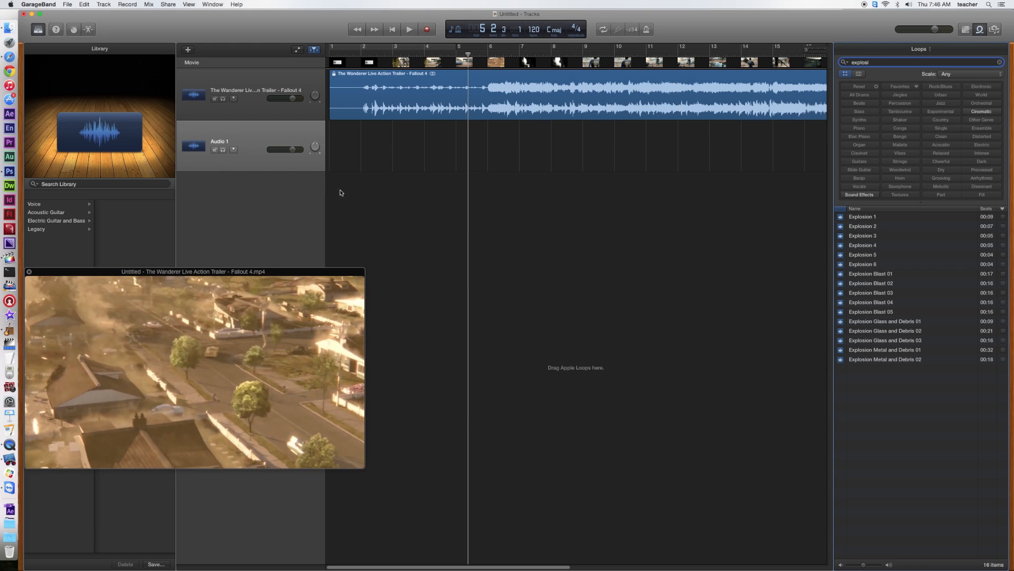
drag(365, 339, 322, 339)
text(i)
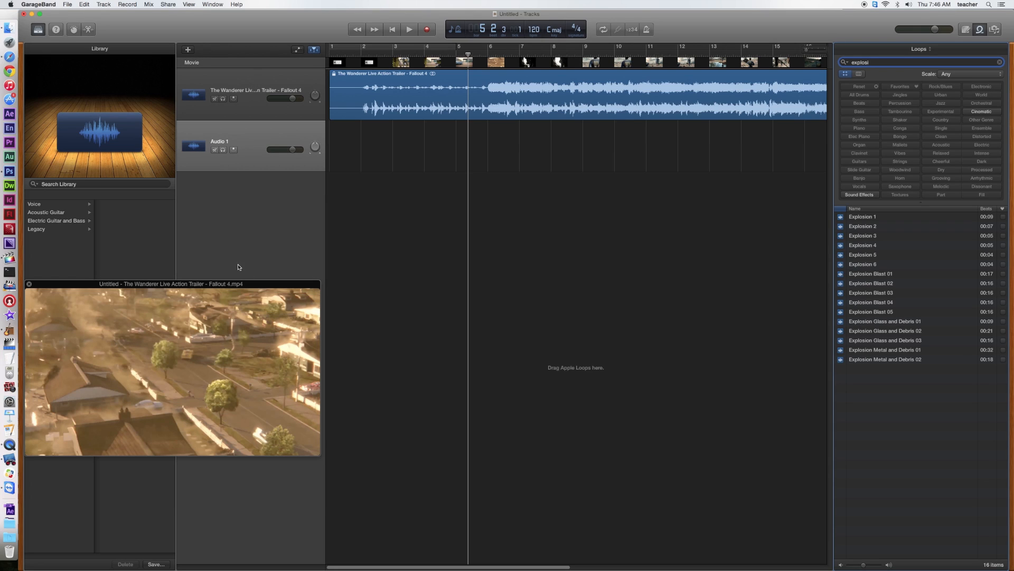
click(29, 283)
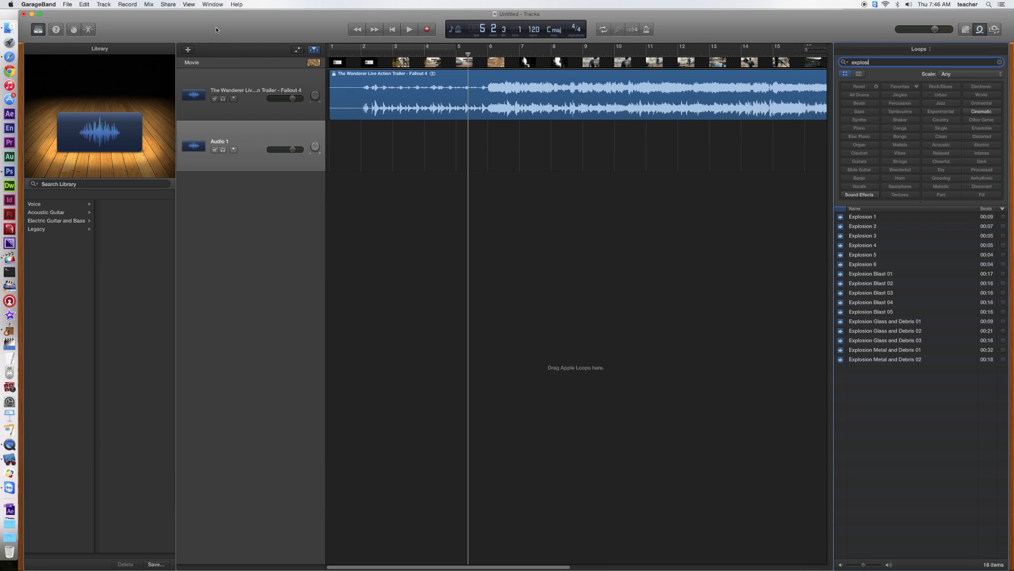
Step: Export the project's audio to the movie with the HD 1080p preset, saved as newsoundtrack on the Desktop
click(168, 5)
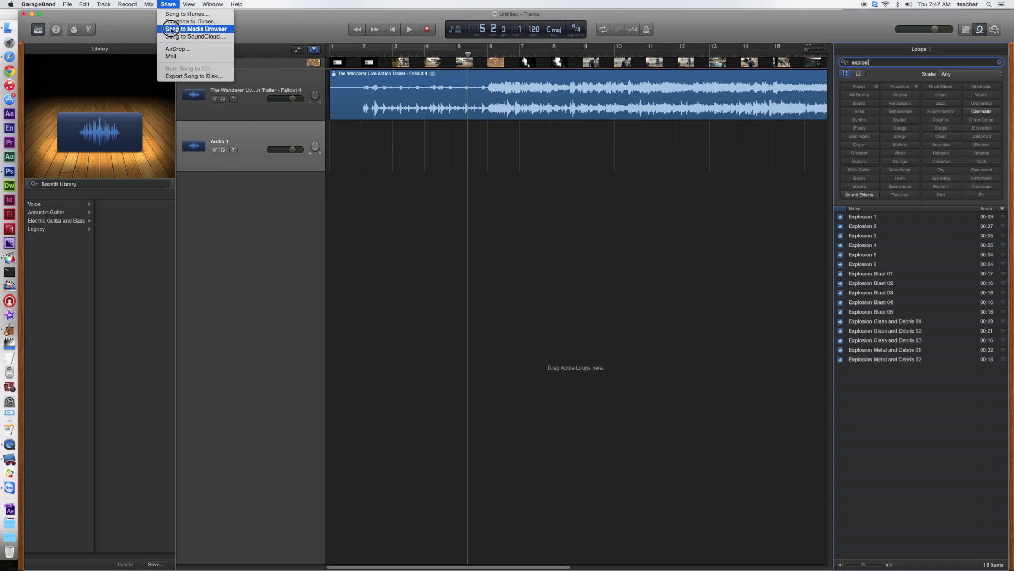
click(177, 75)
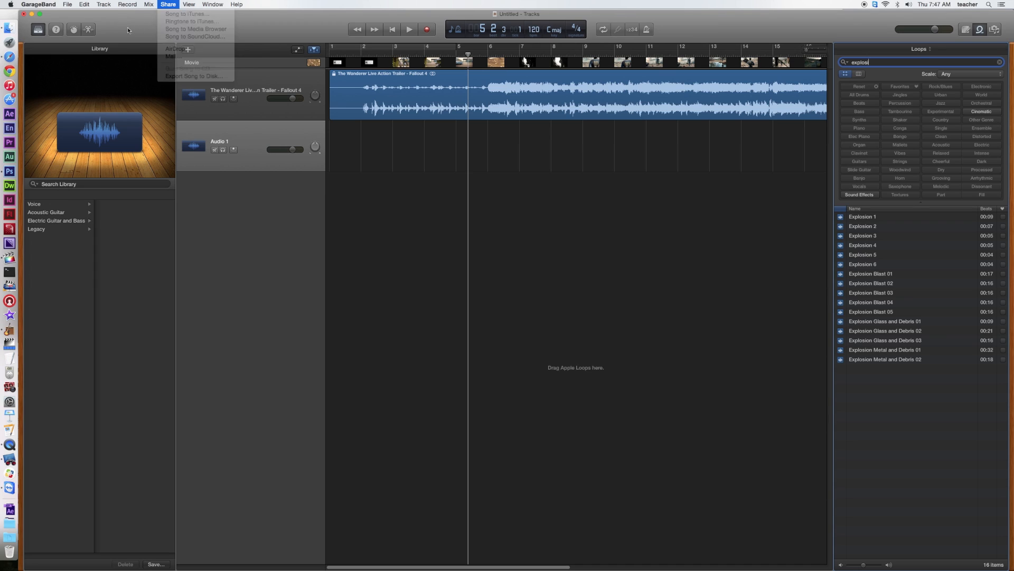
click(69, 4)
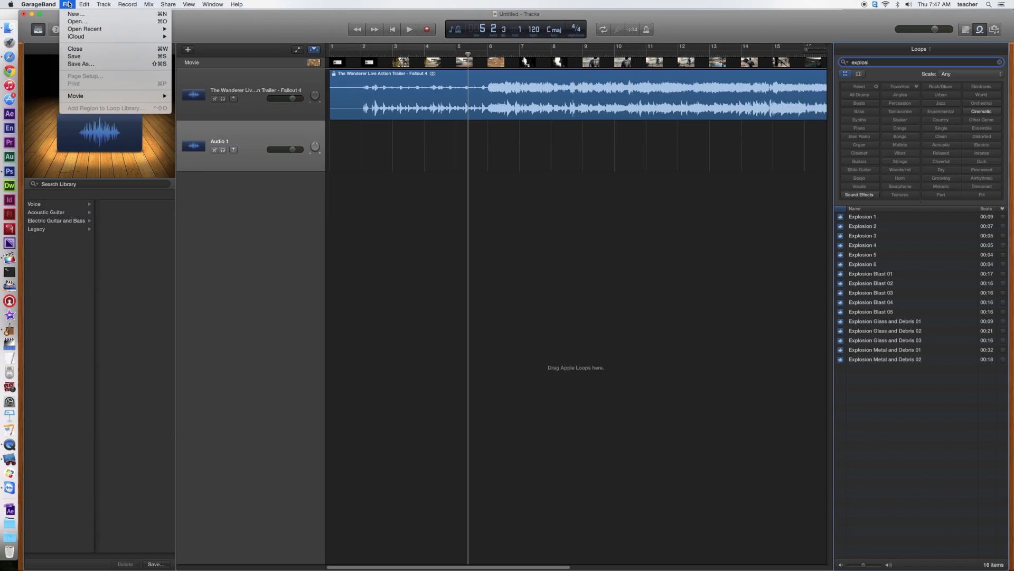
mouse_move(94, 100)
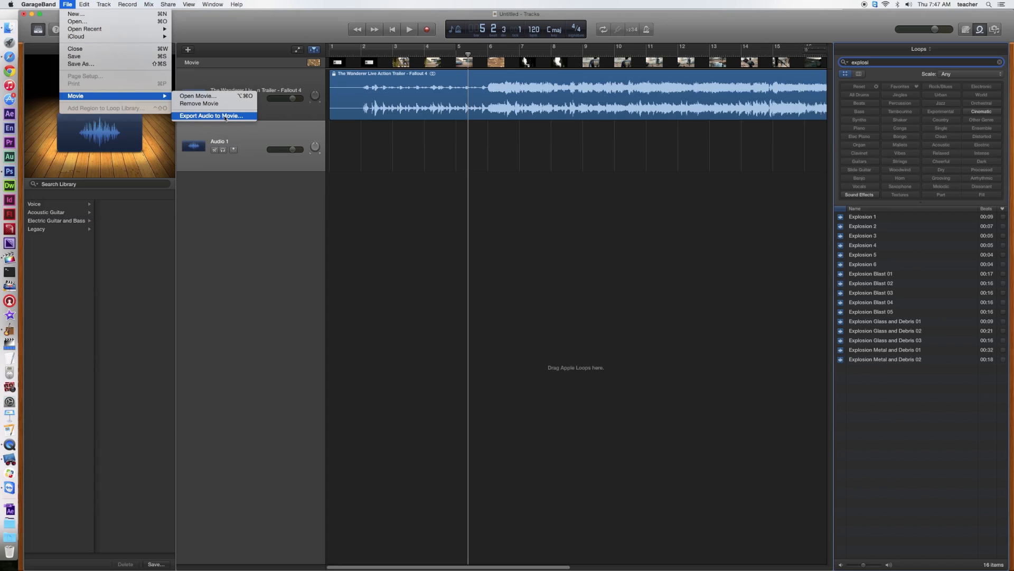
click(226, 116)
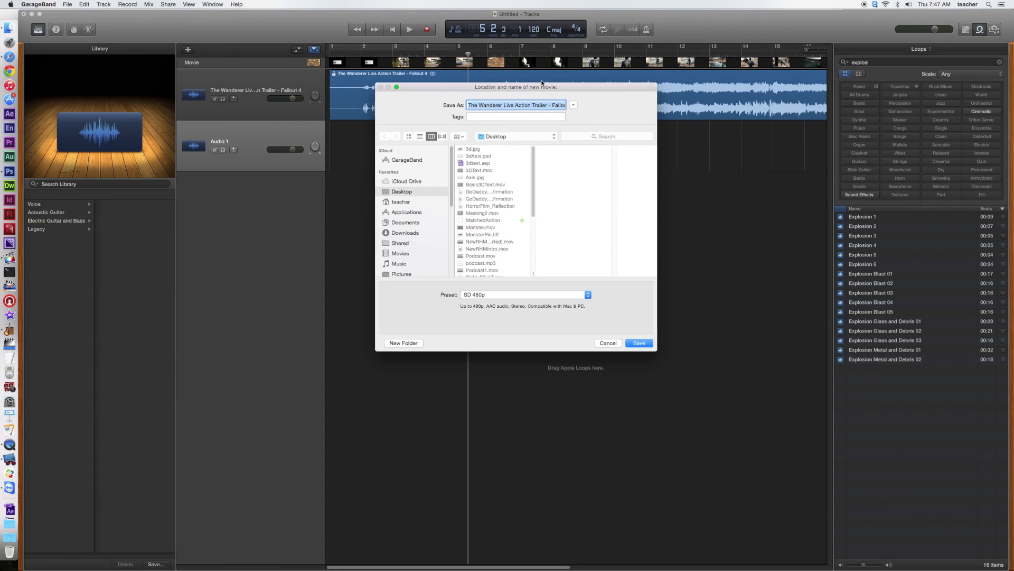
drag(535, 88, 473, 47)
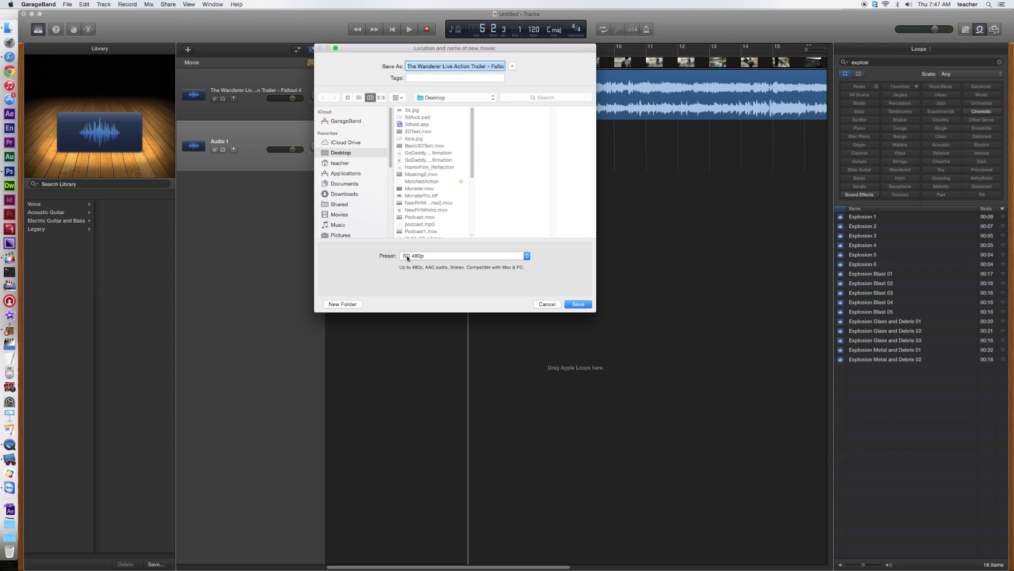
click(526, 257)
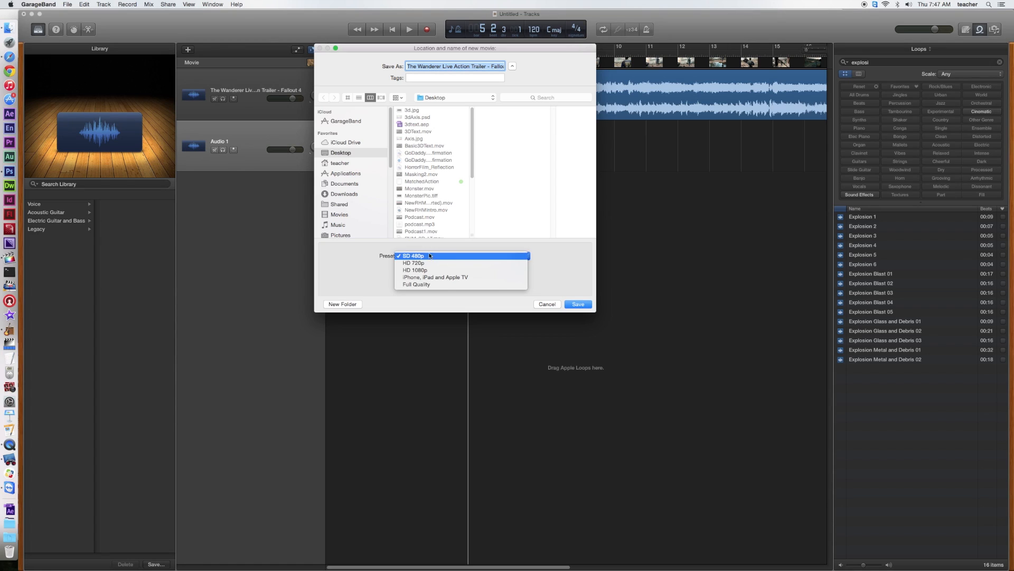
click(425, 271)
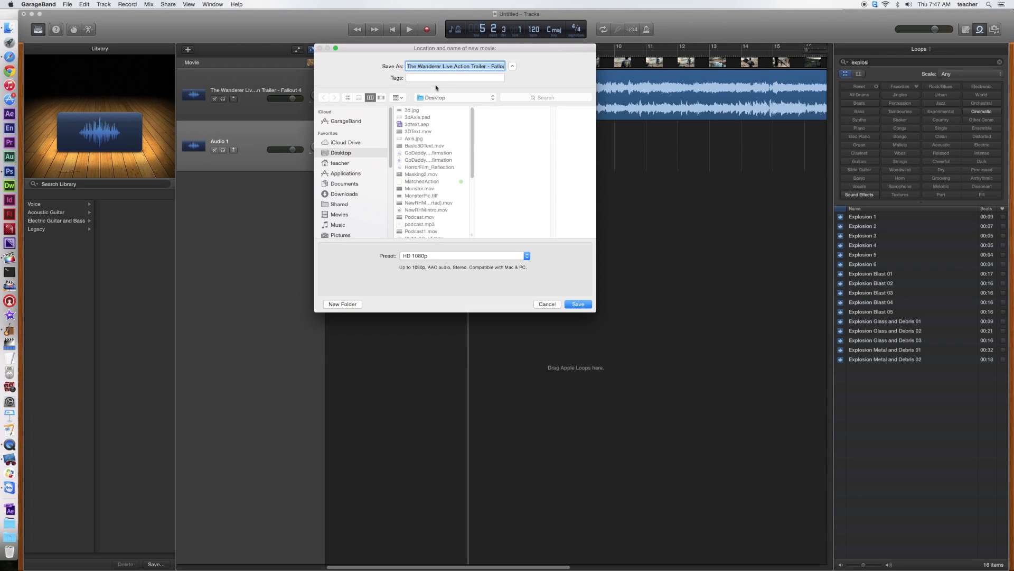
text(newsoundtrack)
click(337, 154)
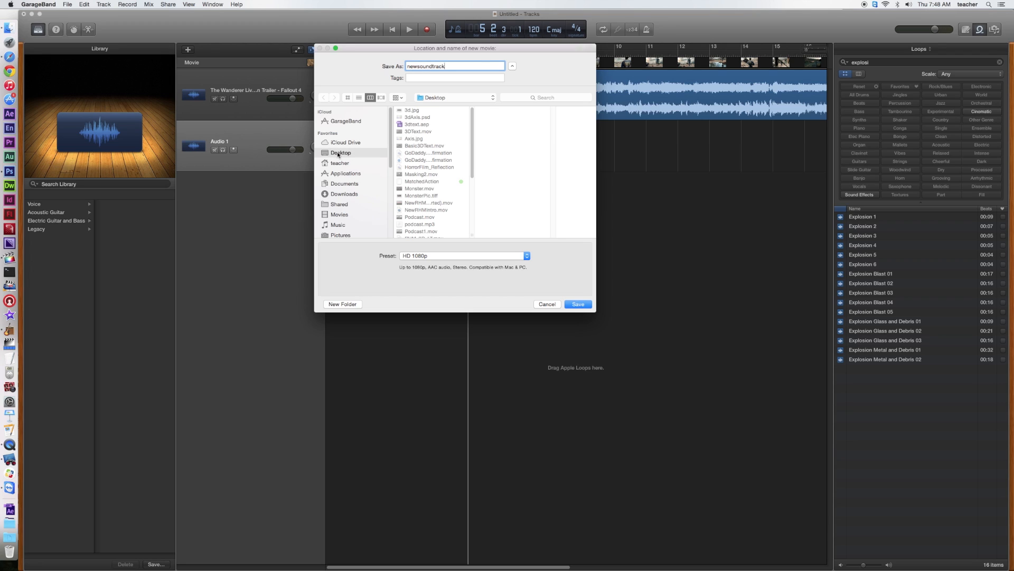
click(579, 305)
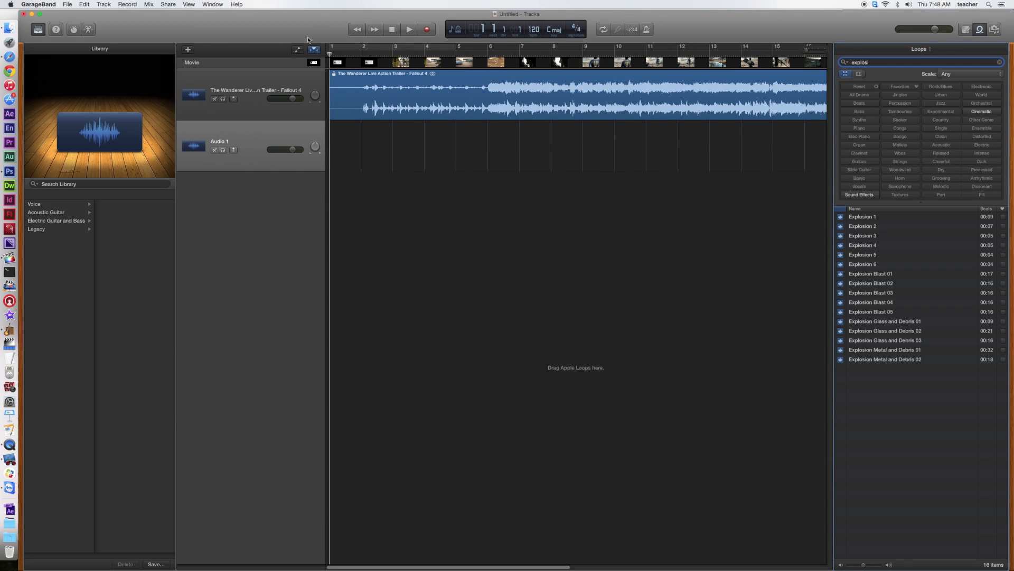
Step: Move the project window aside to check the exported newsoundtrack movie on the Desktop, and put the window back
drag(732, 15, 150, 15)
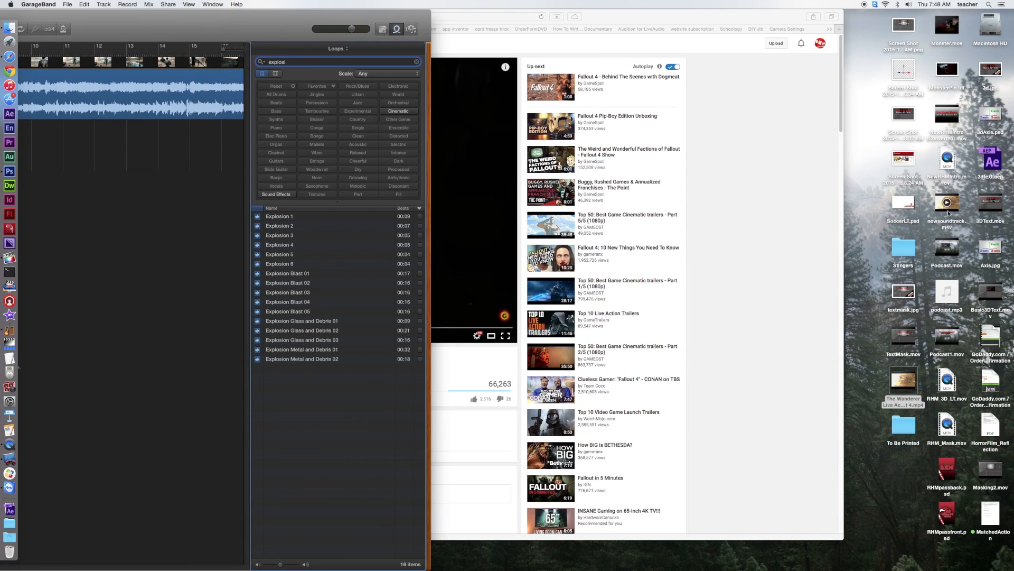
mouse_move(948, 214)
double_click(208, 29)
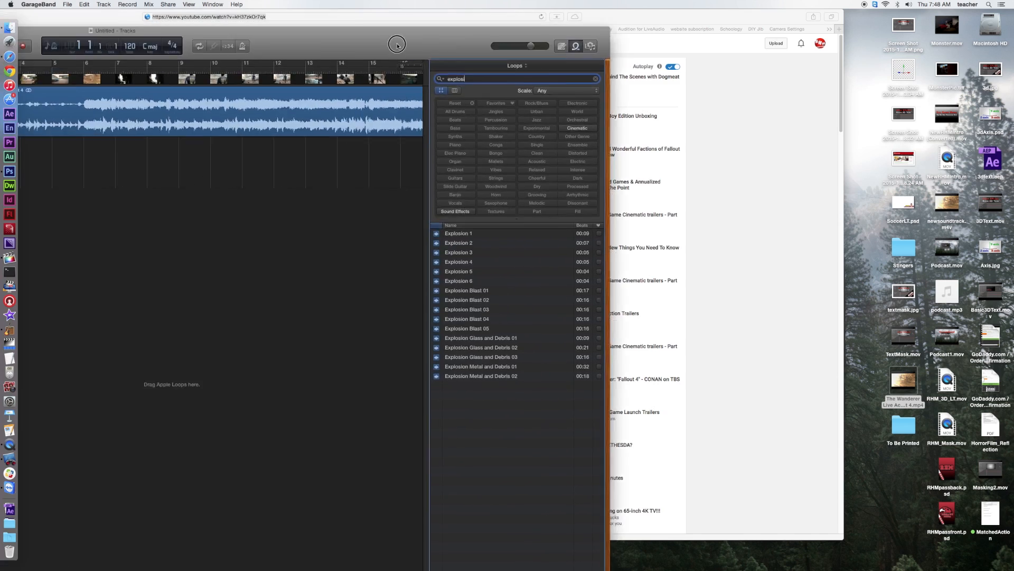
drag(703, 23, 787, 25)
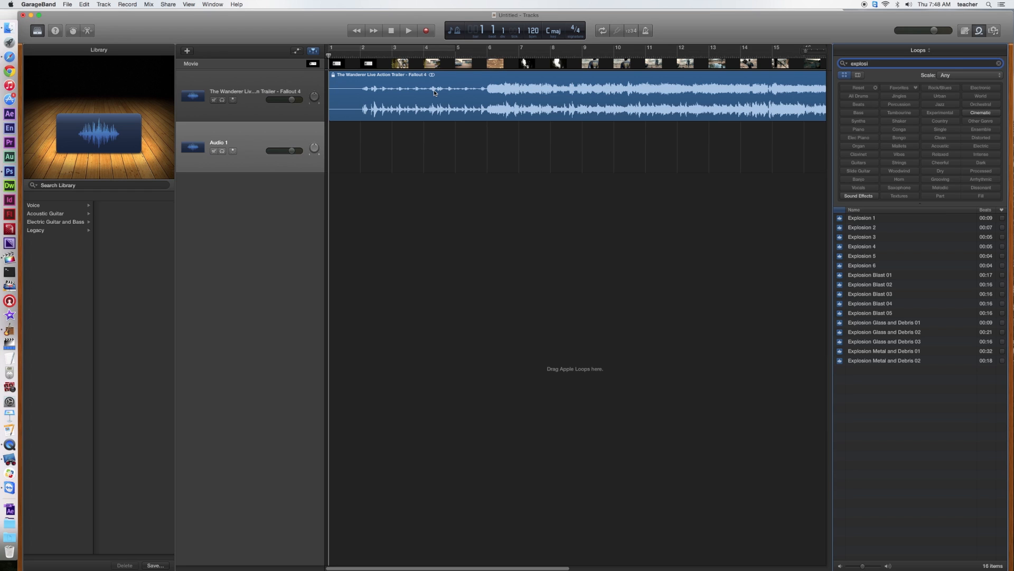
drag(253, 26, 255, 27)
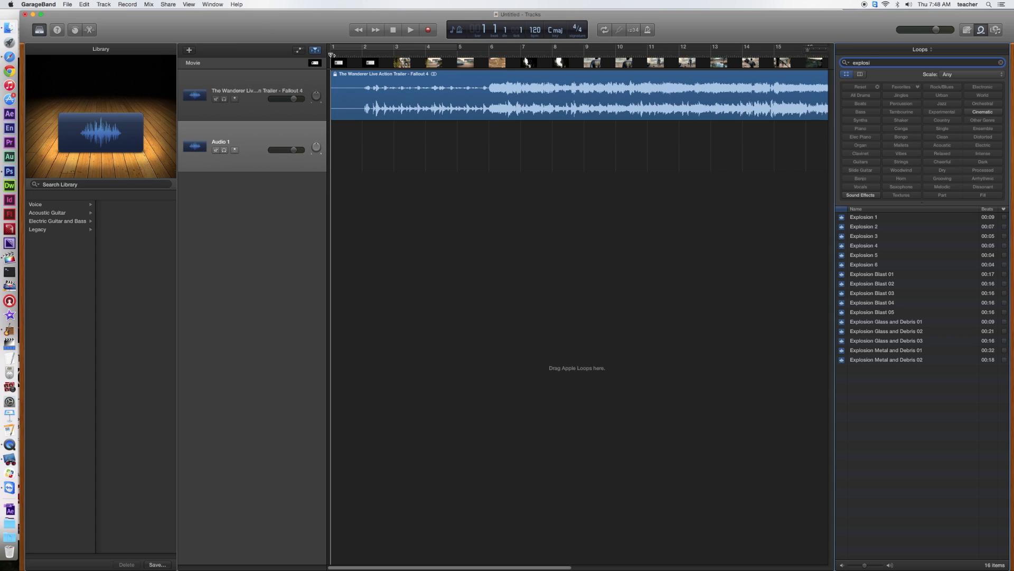
text(i)
click(301, 26)
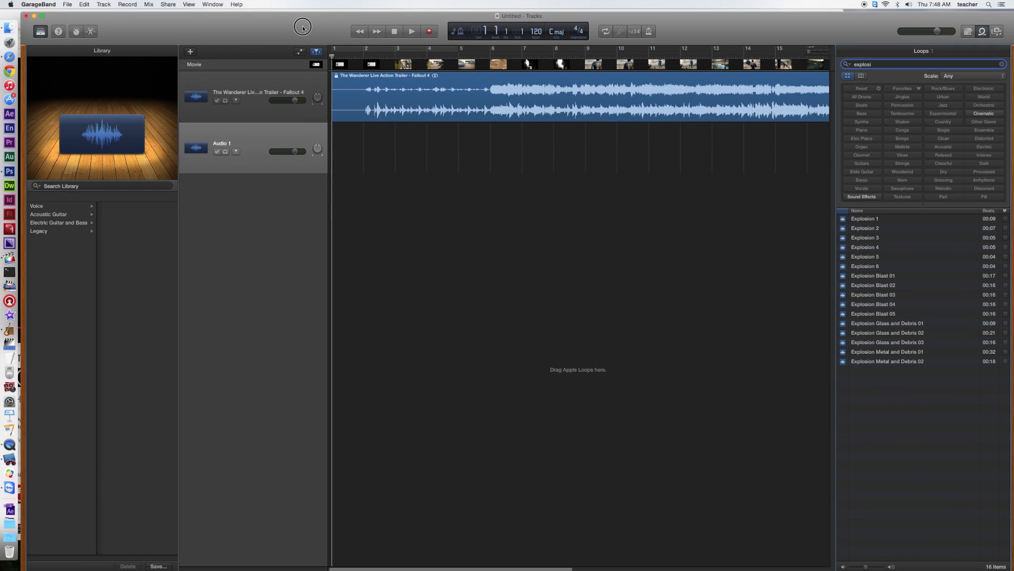
drag(303, 28, 301, 28)
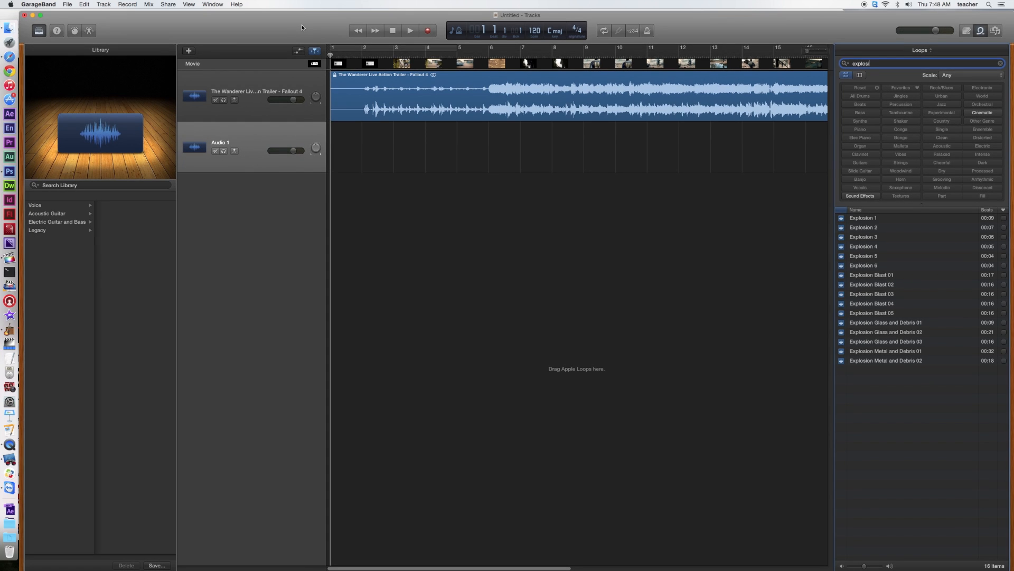